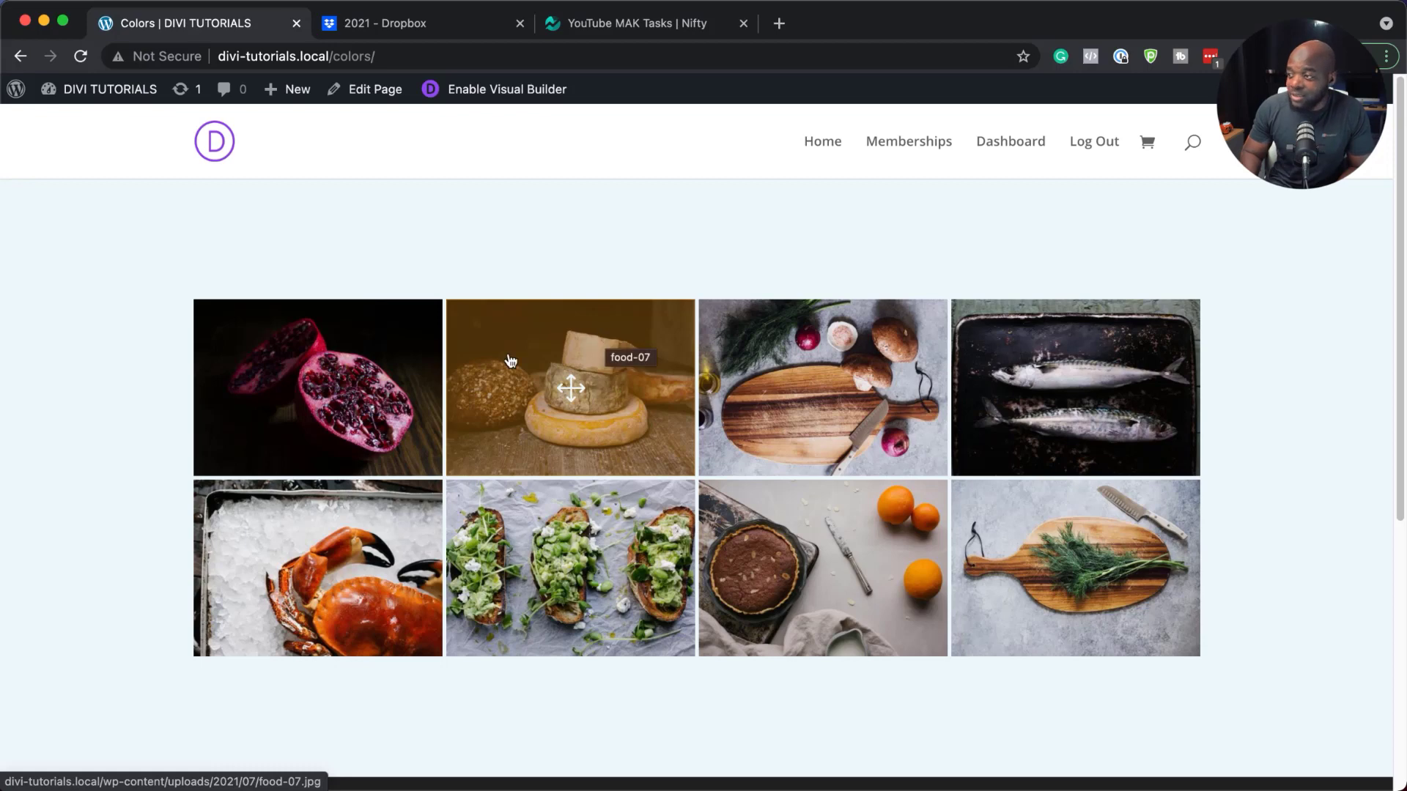
Open the cheese photo of the finished gallery in the lightbox and page forward through the following images
click(576, 396)
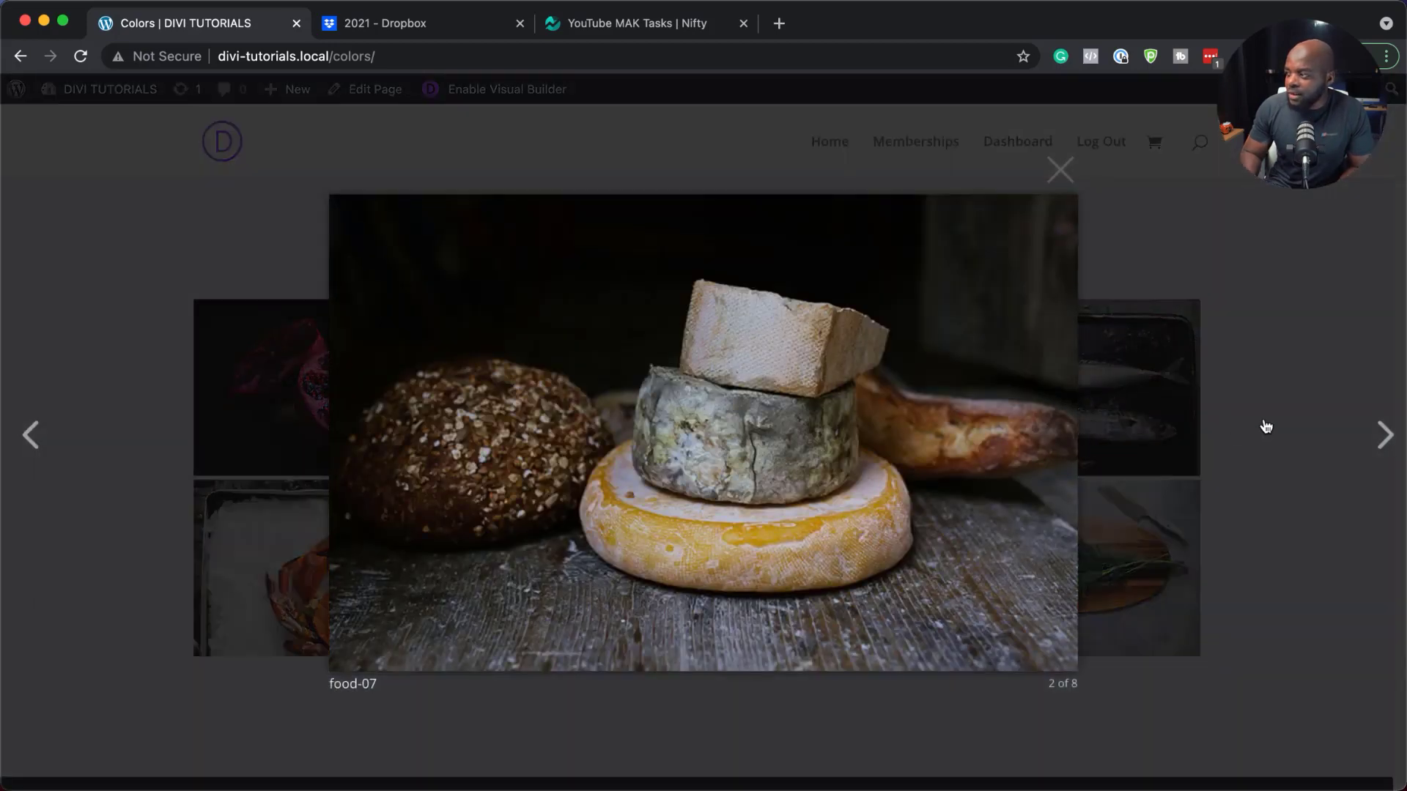
click(1385, 435)
click(1384, 436)
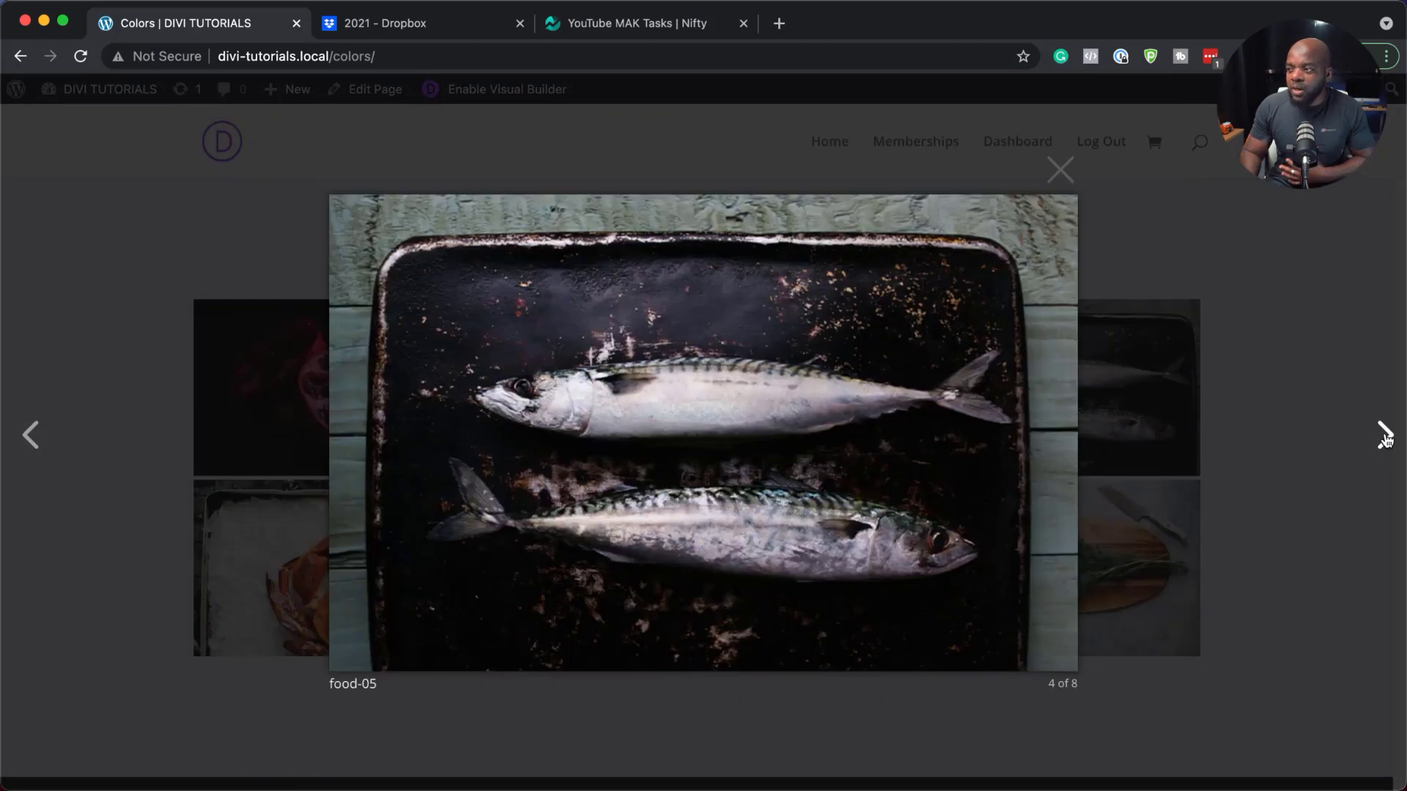
click(1384, 435)
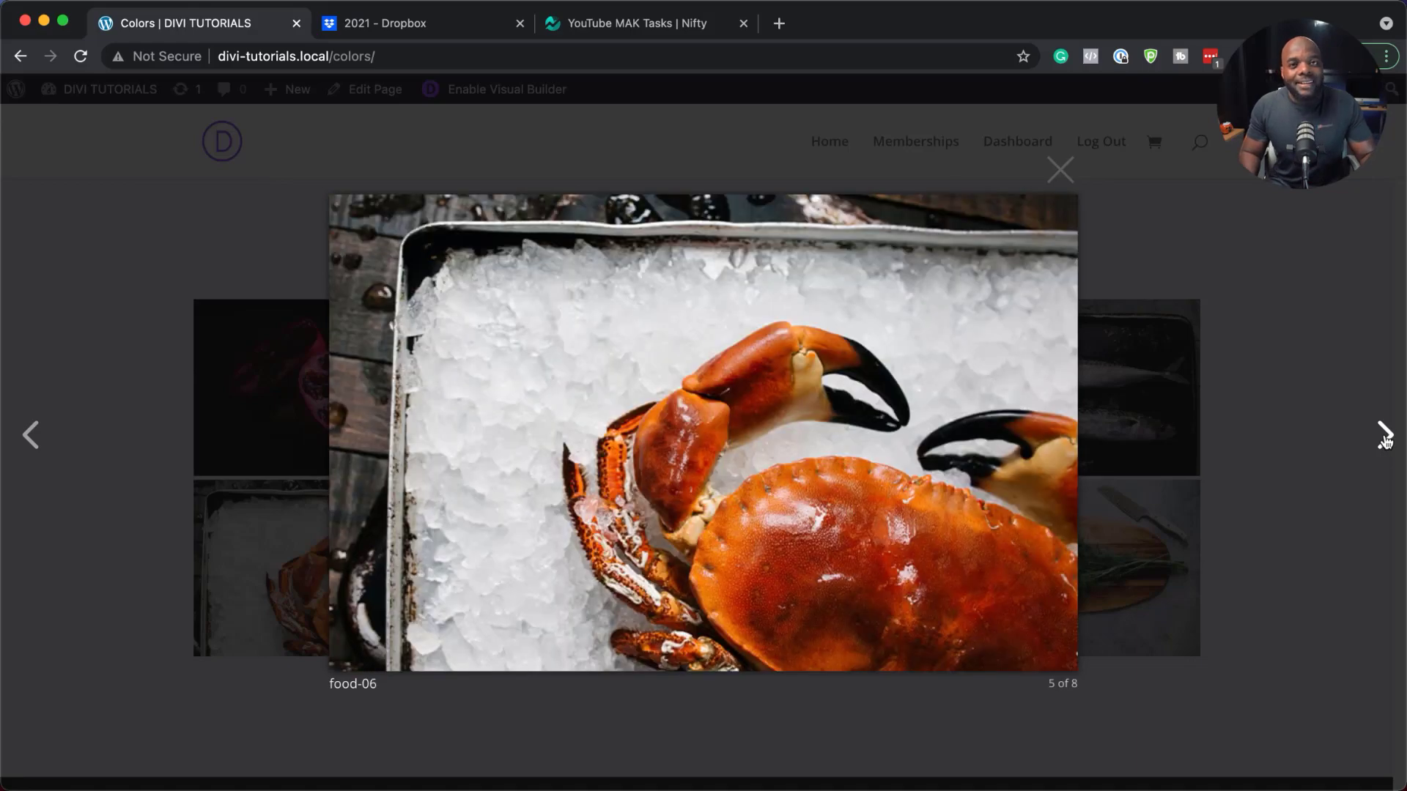
click(1385, 436)
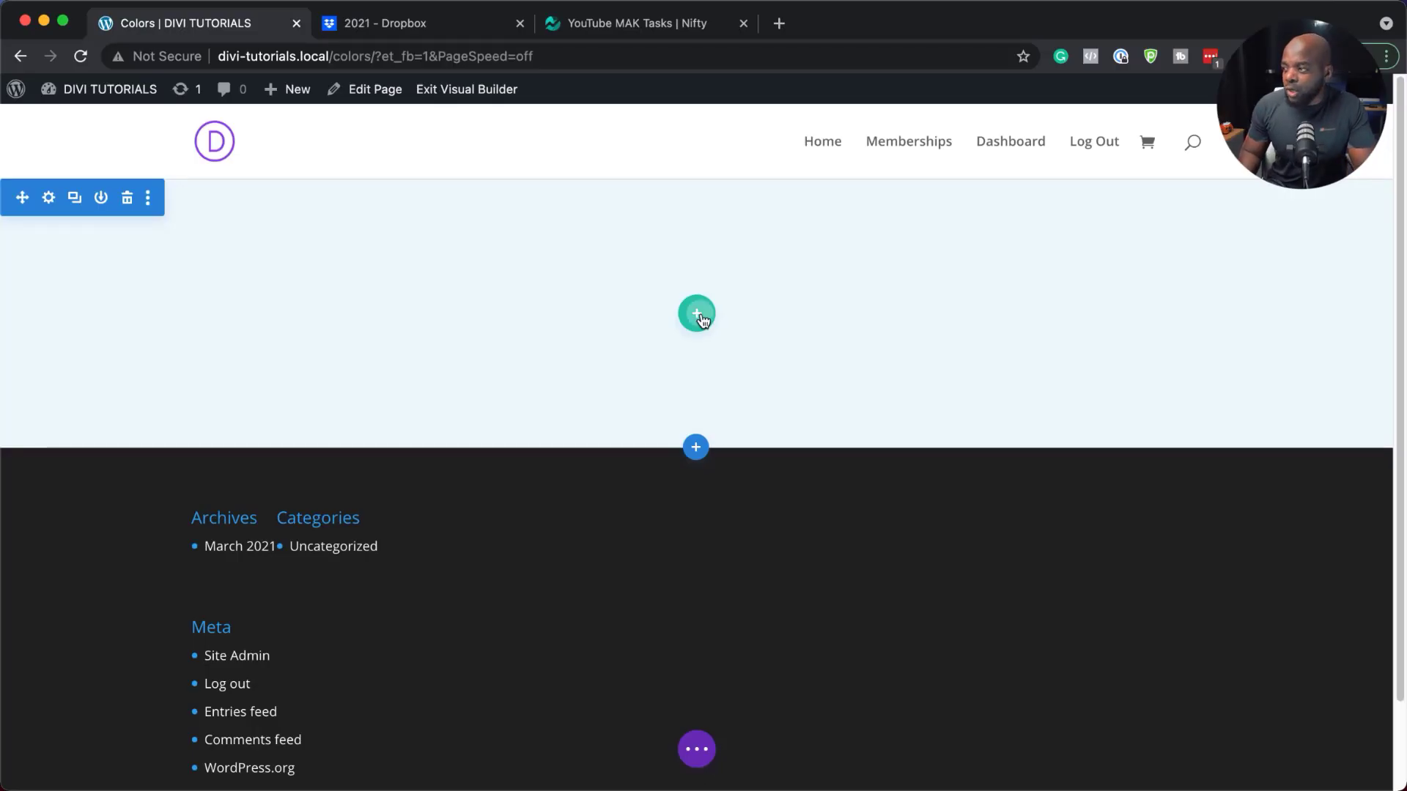
Add a single-column row to the empty section and insert a Gallery module found by searching for "gall"
click(697, 313)
click(591, 466)
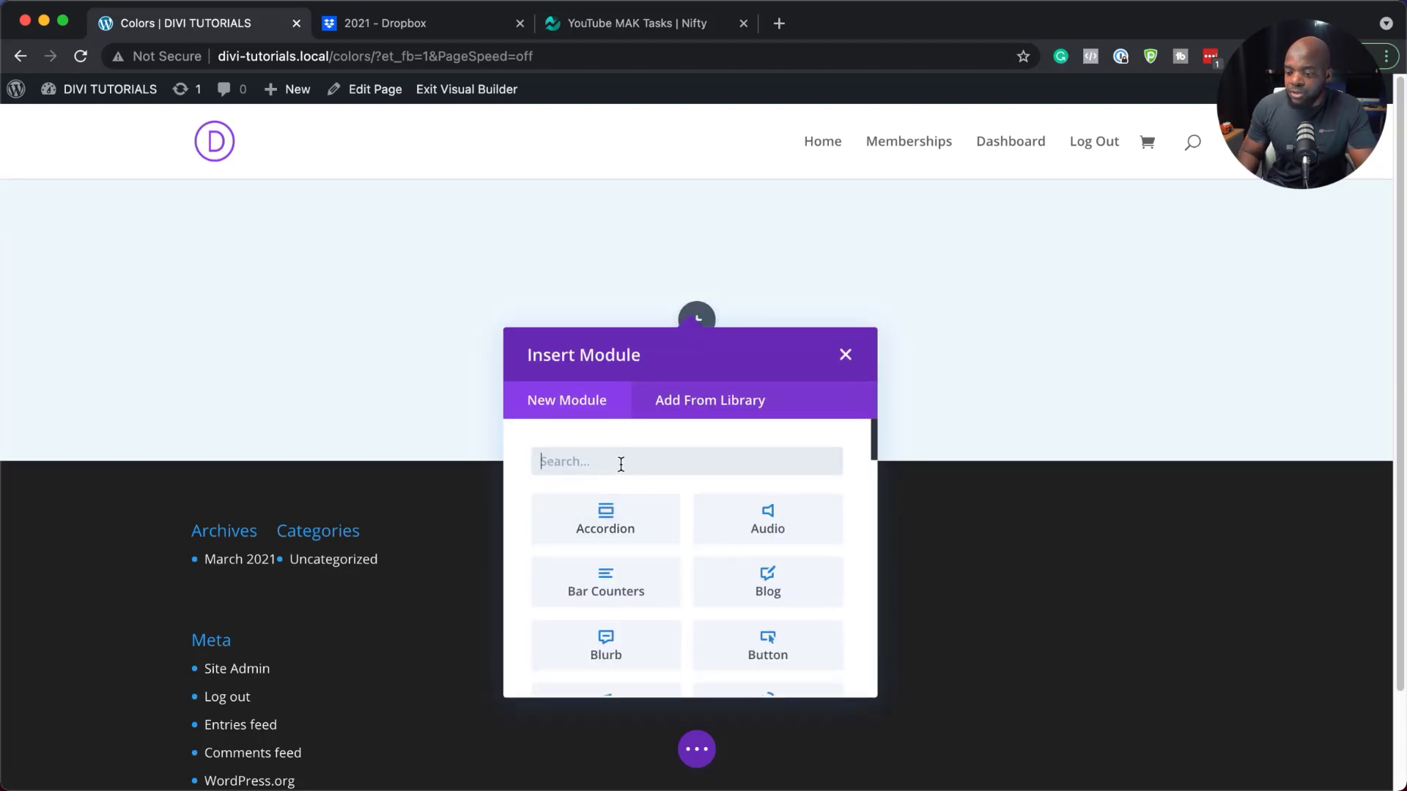
text(gall)
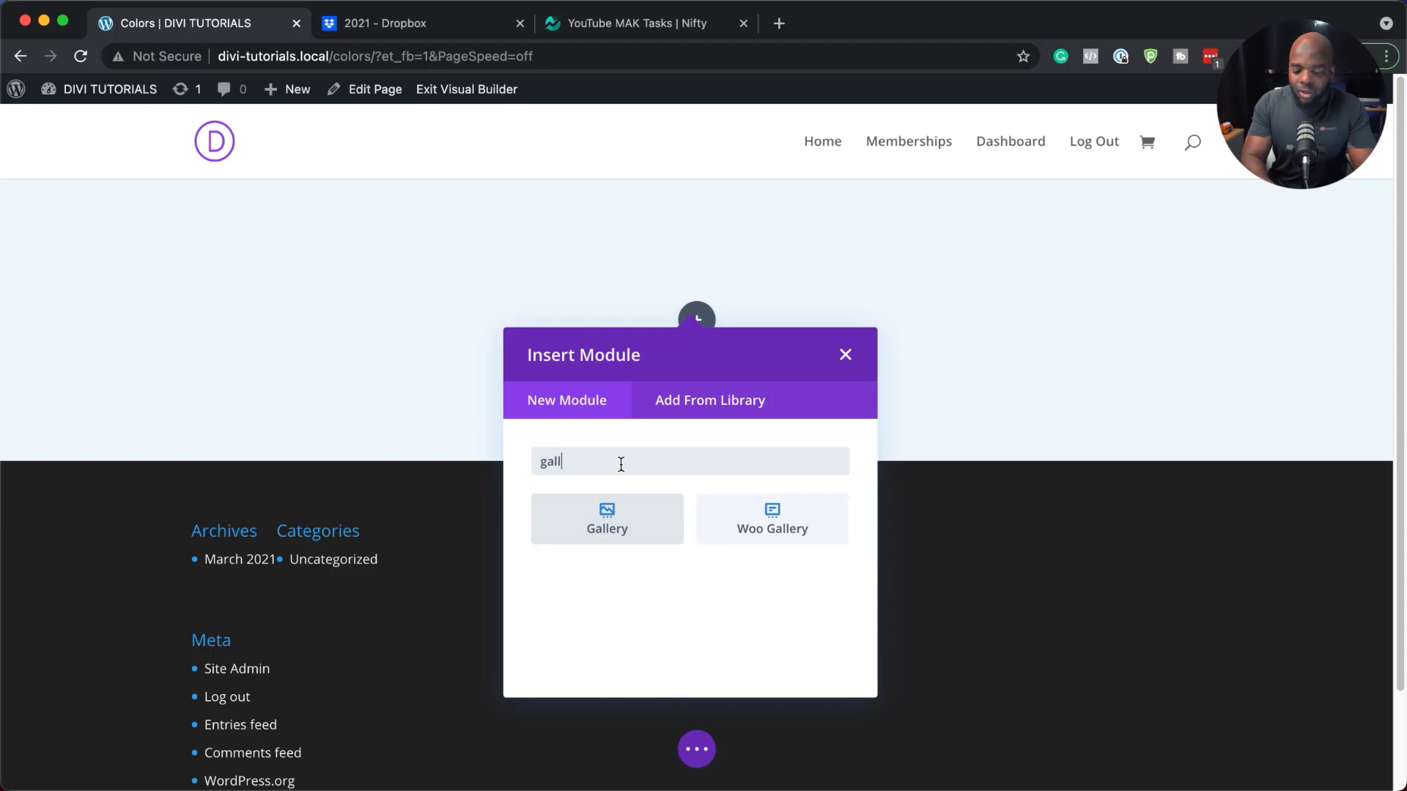
click(632, 529)
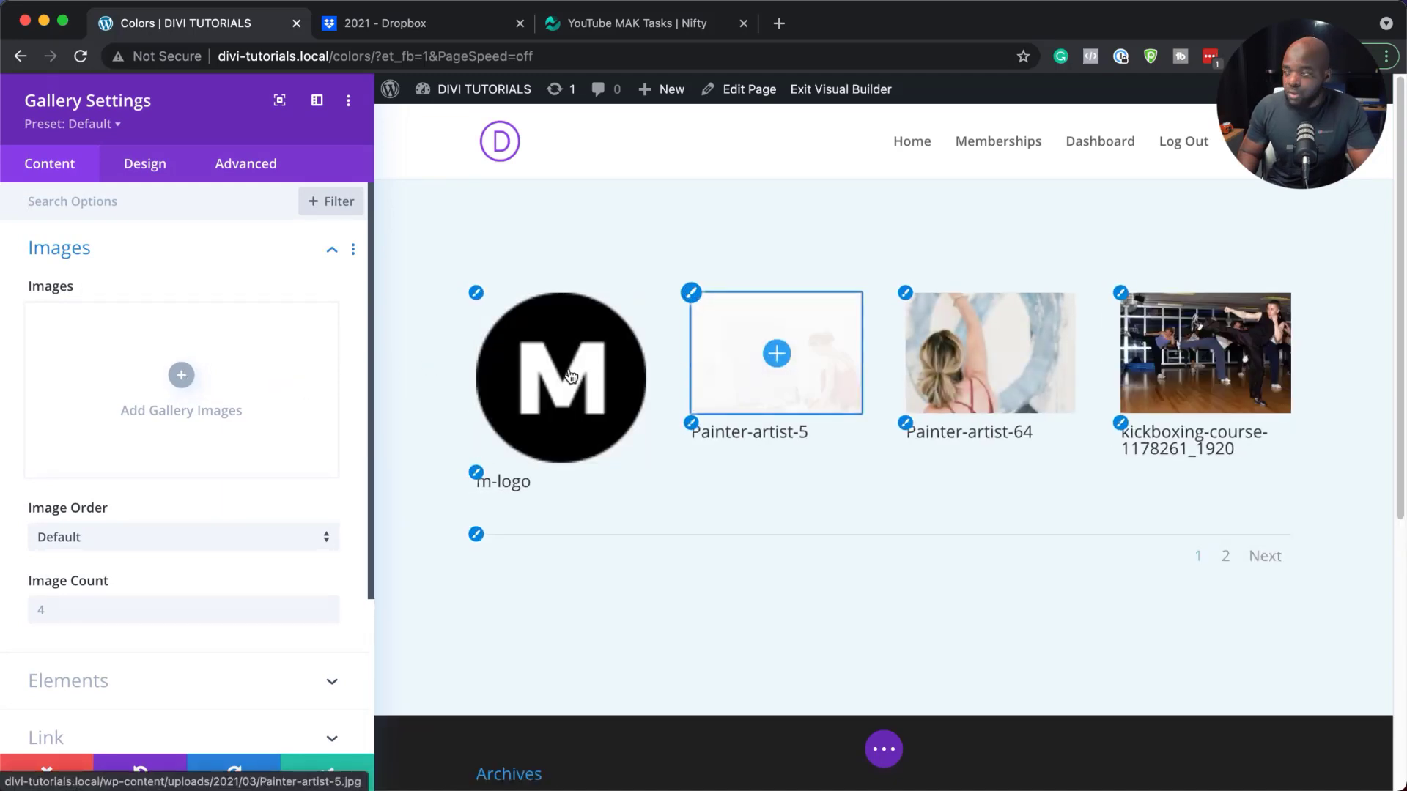
Fill the gallery from the media library with restaurant-hero-03, food-03, food-05, food-06, food-08, food-04, food-07 and restaurant-hero-02
click(181, 376)
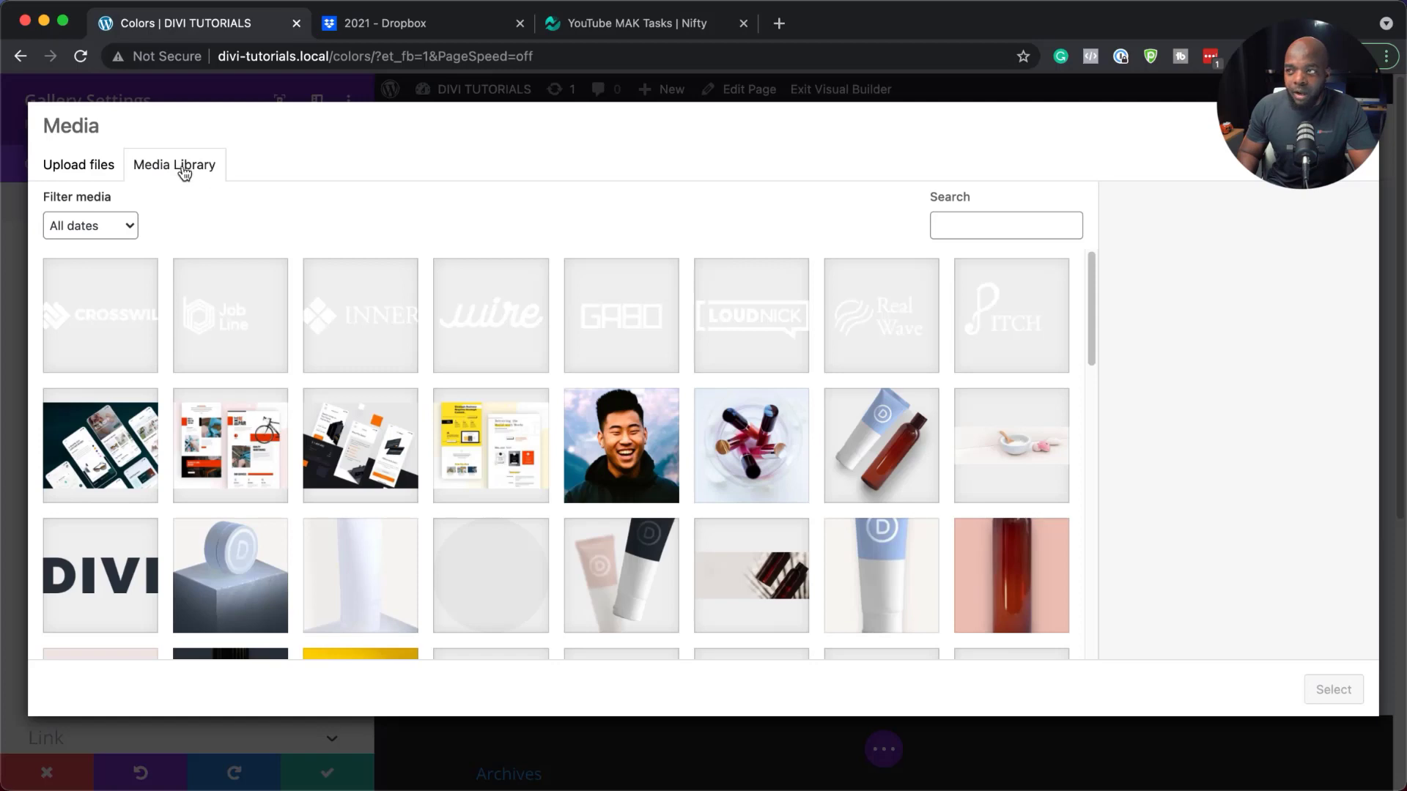
scroll(368, 601, down, 10)
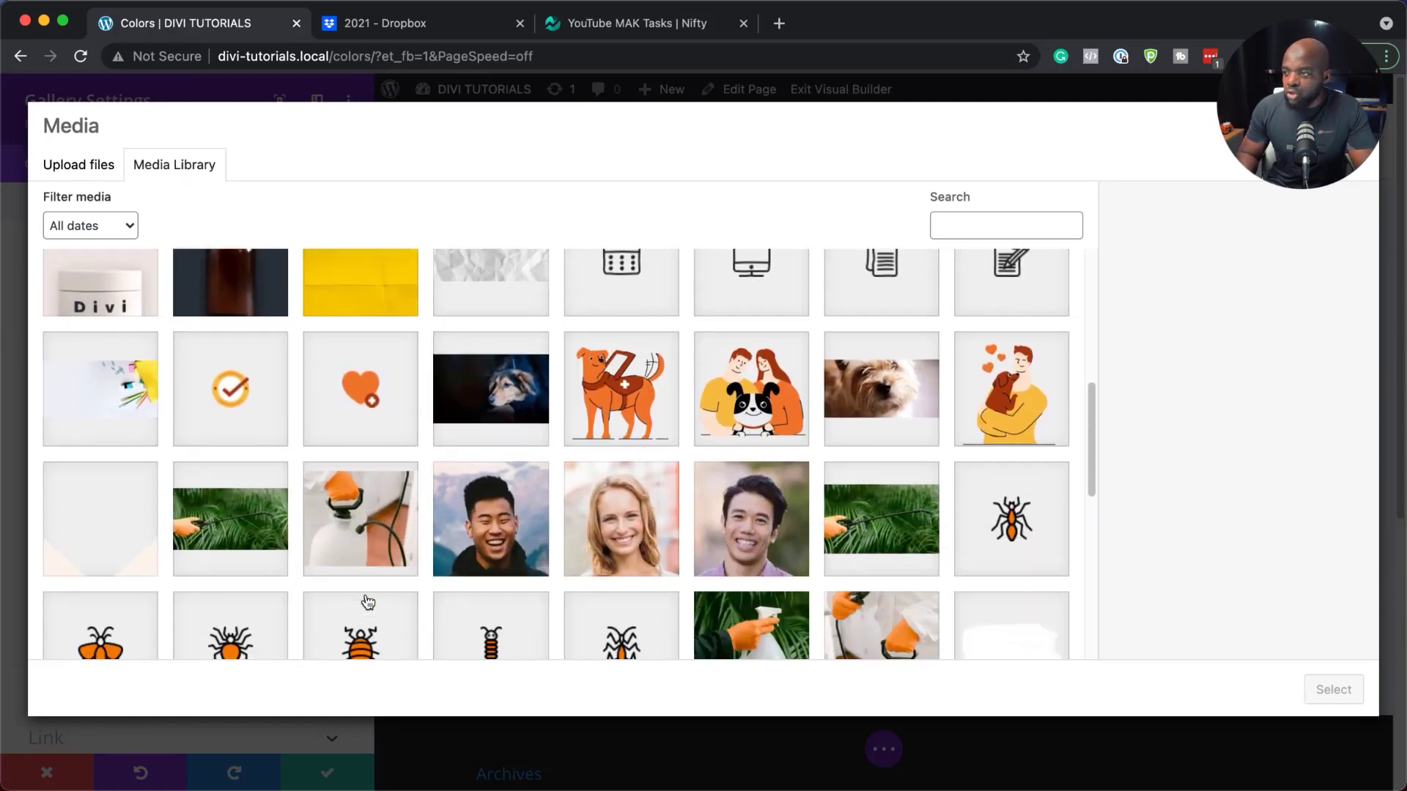
scroll(368, 601, down, 5)
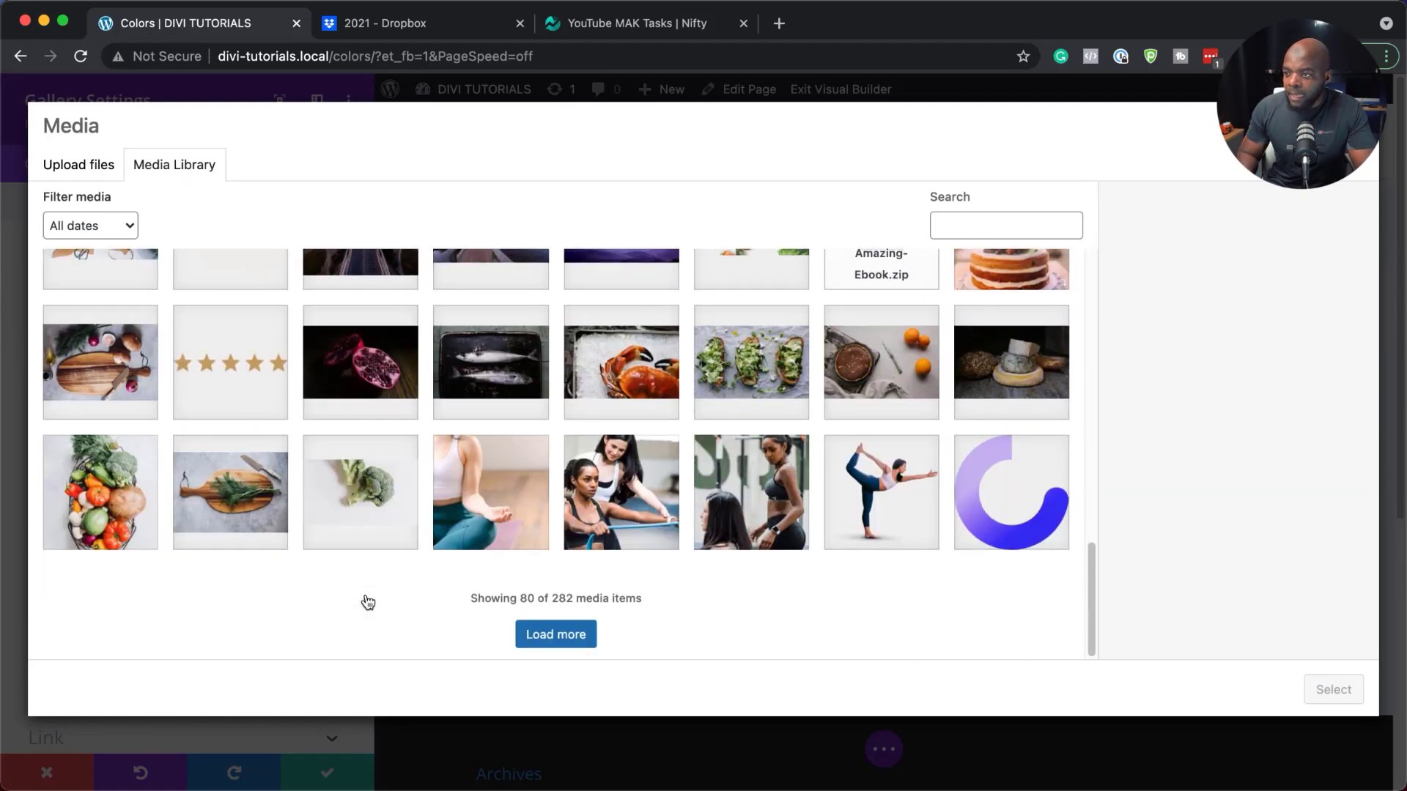
click(96, 369)
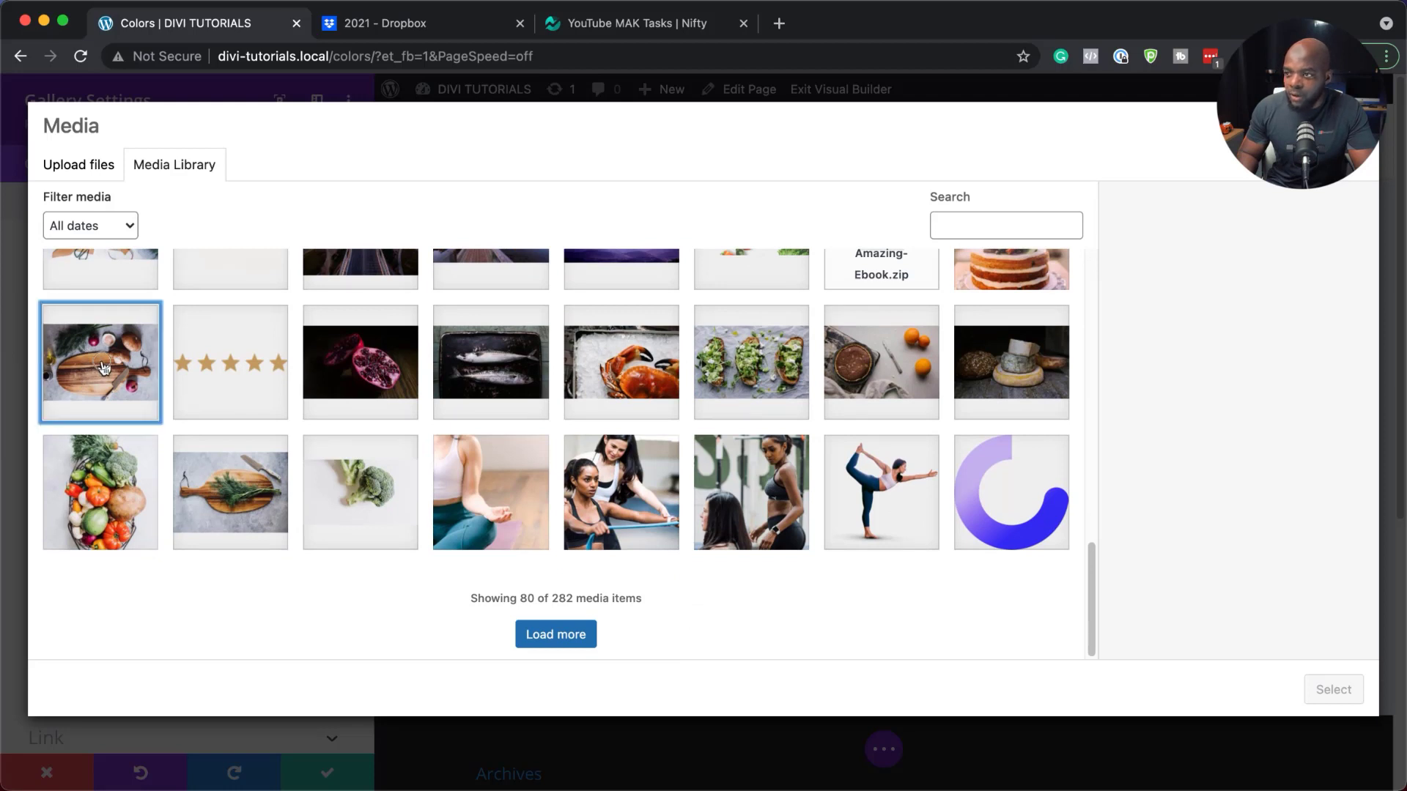
click(355, 361)
click(490, 362)
click(622, 362)
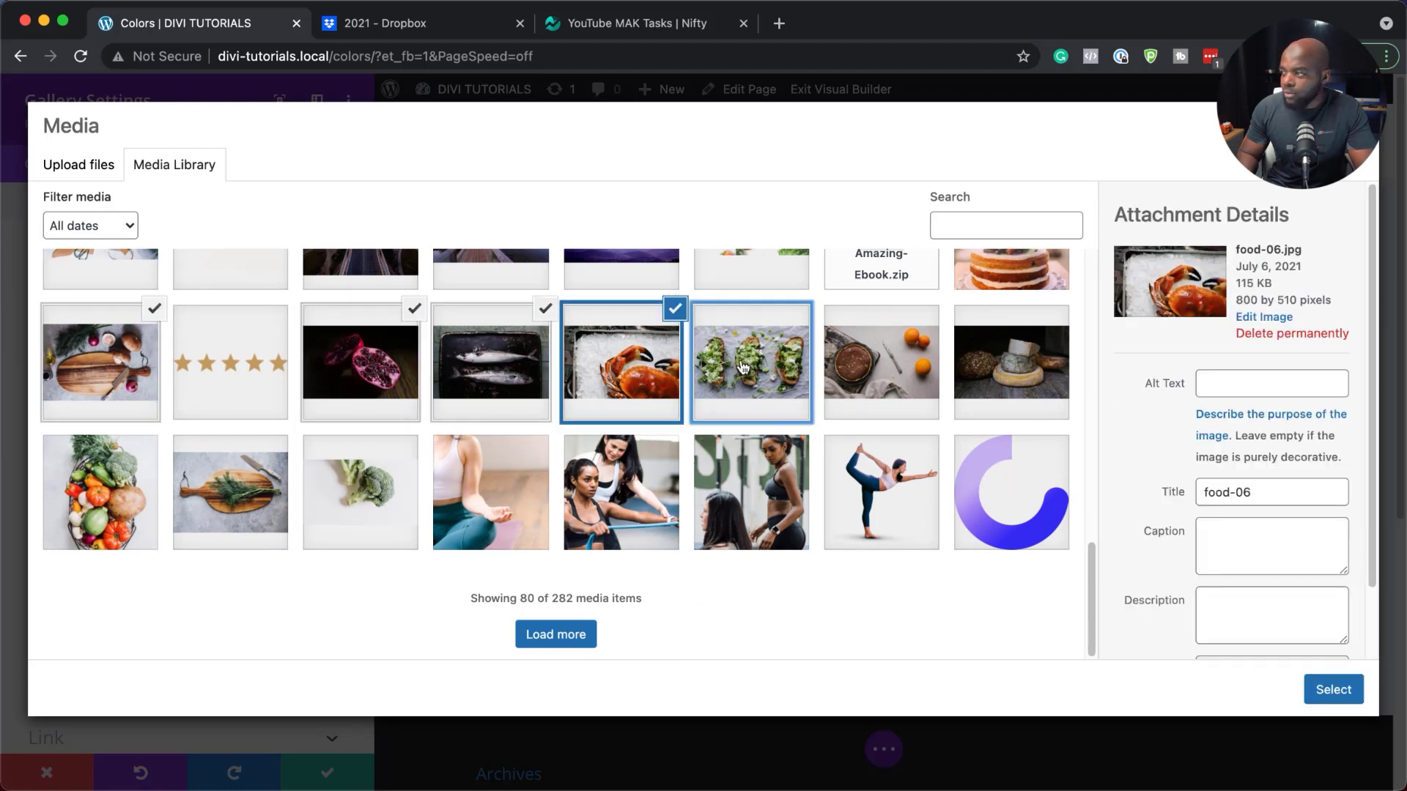
click(744, 368)
click(881, 362)
click(1021, 353)
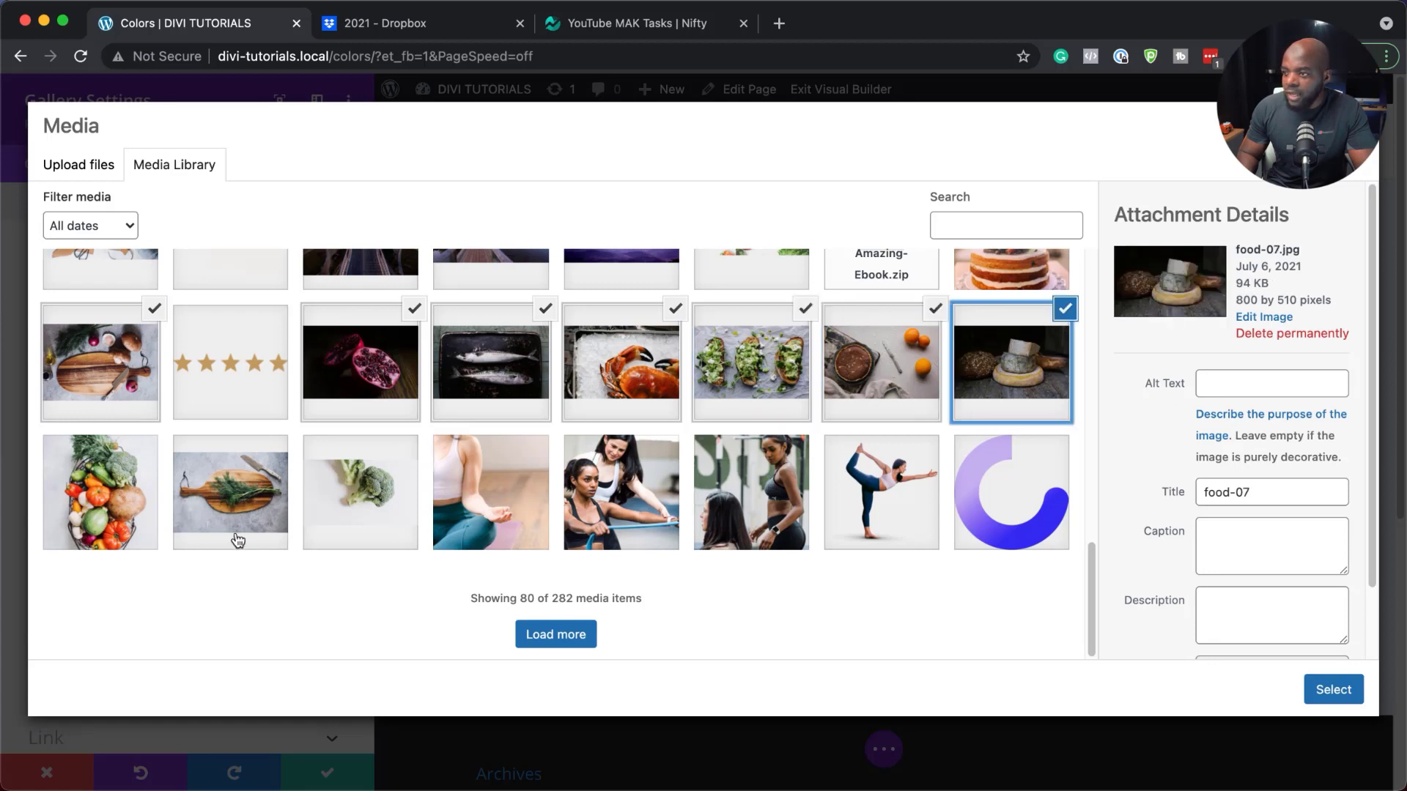
click(236, 505)
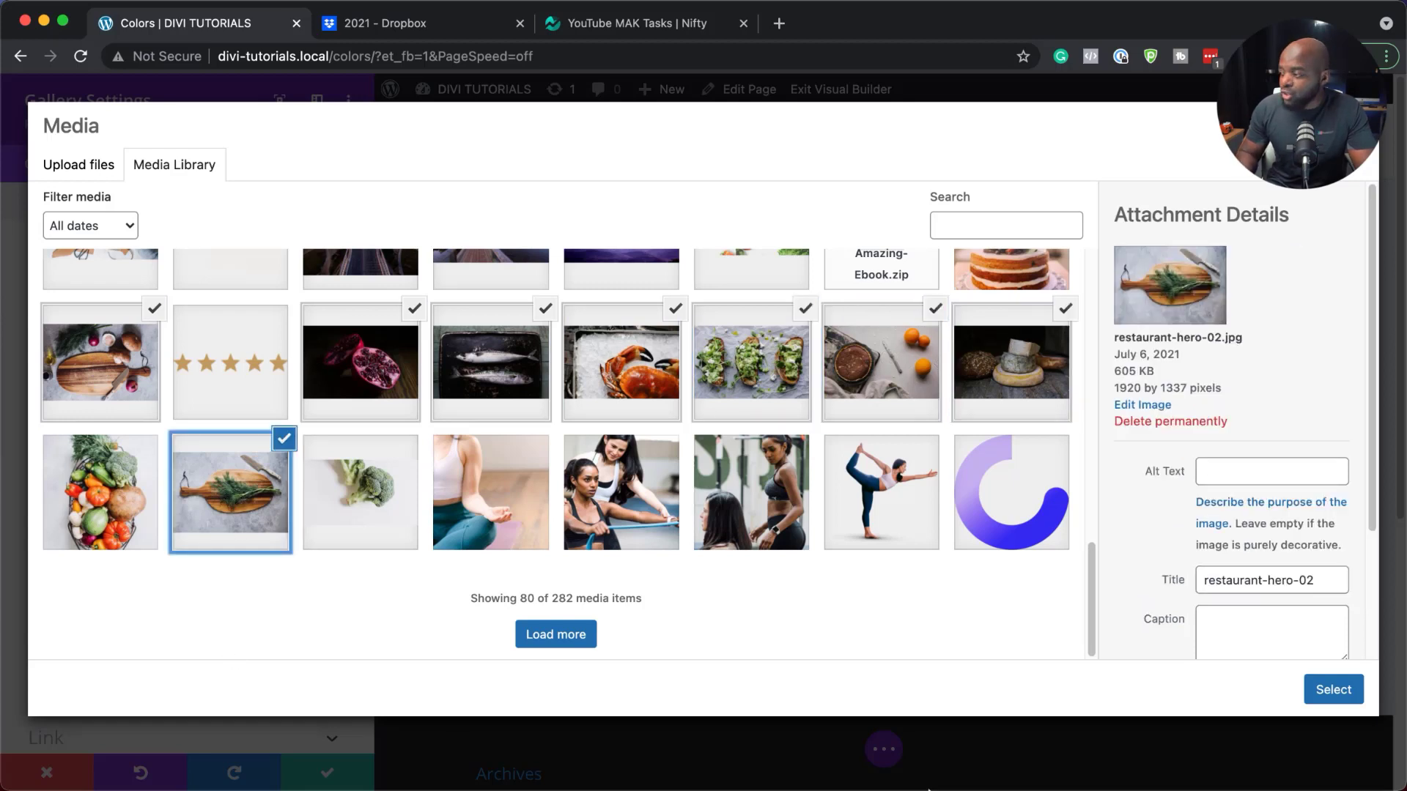
click(1334, 689)
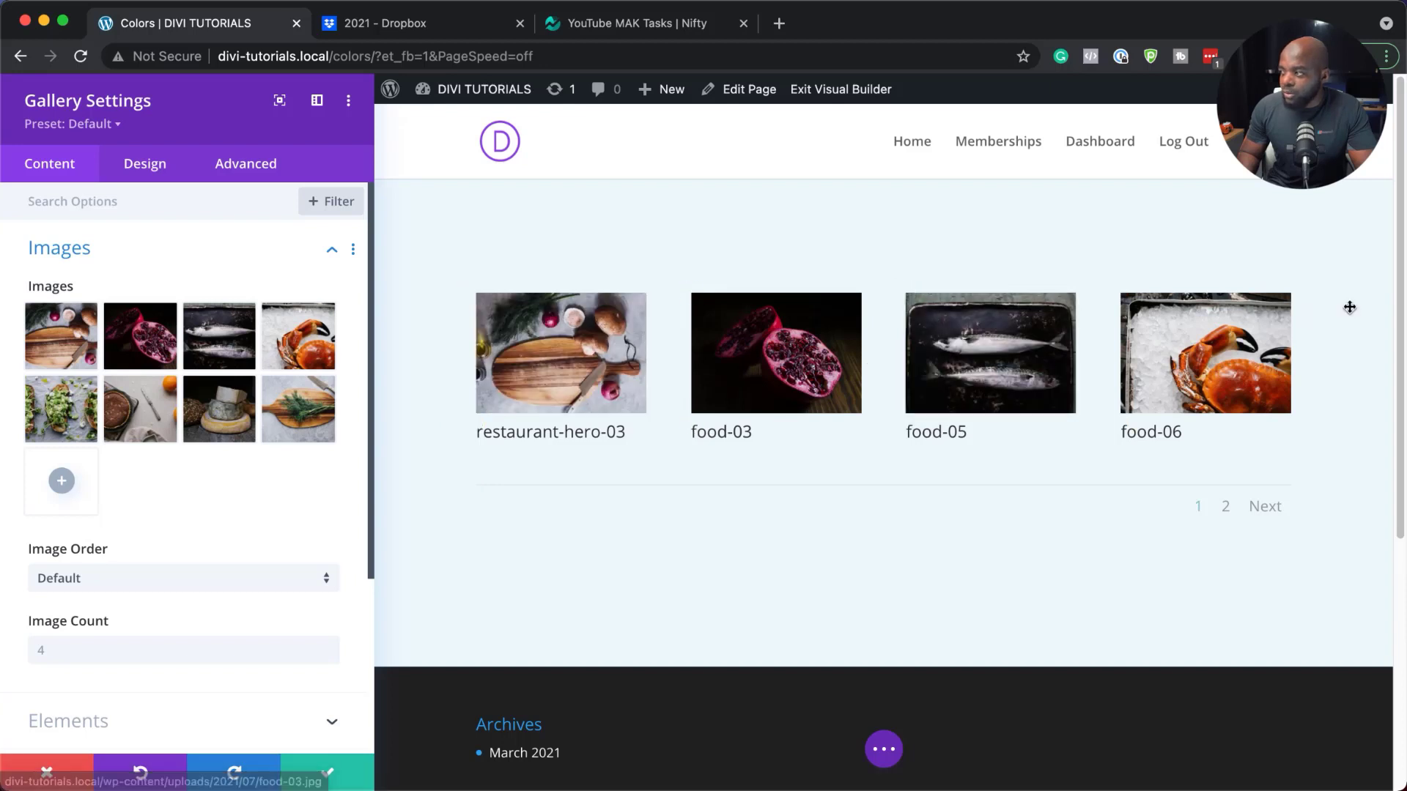
Set the gallery's image count to 8
click(81, 658)
text(8)
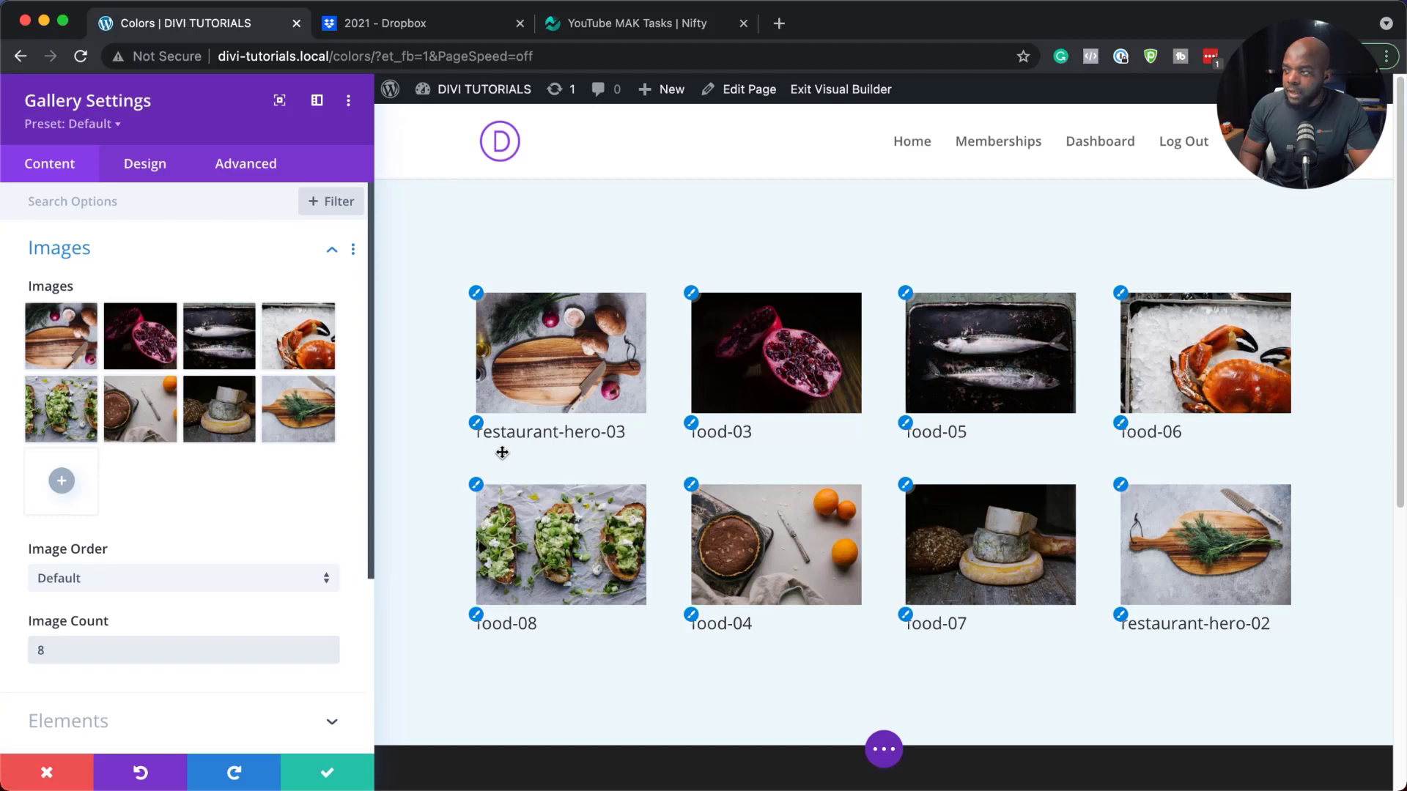
click(484, 436)
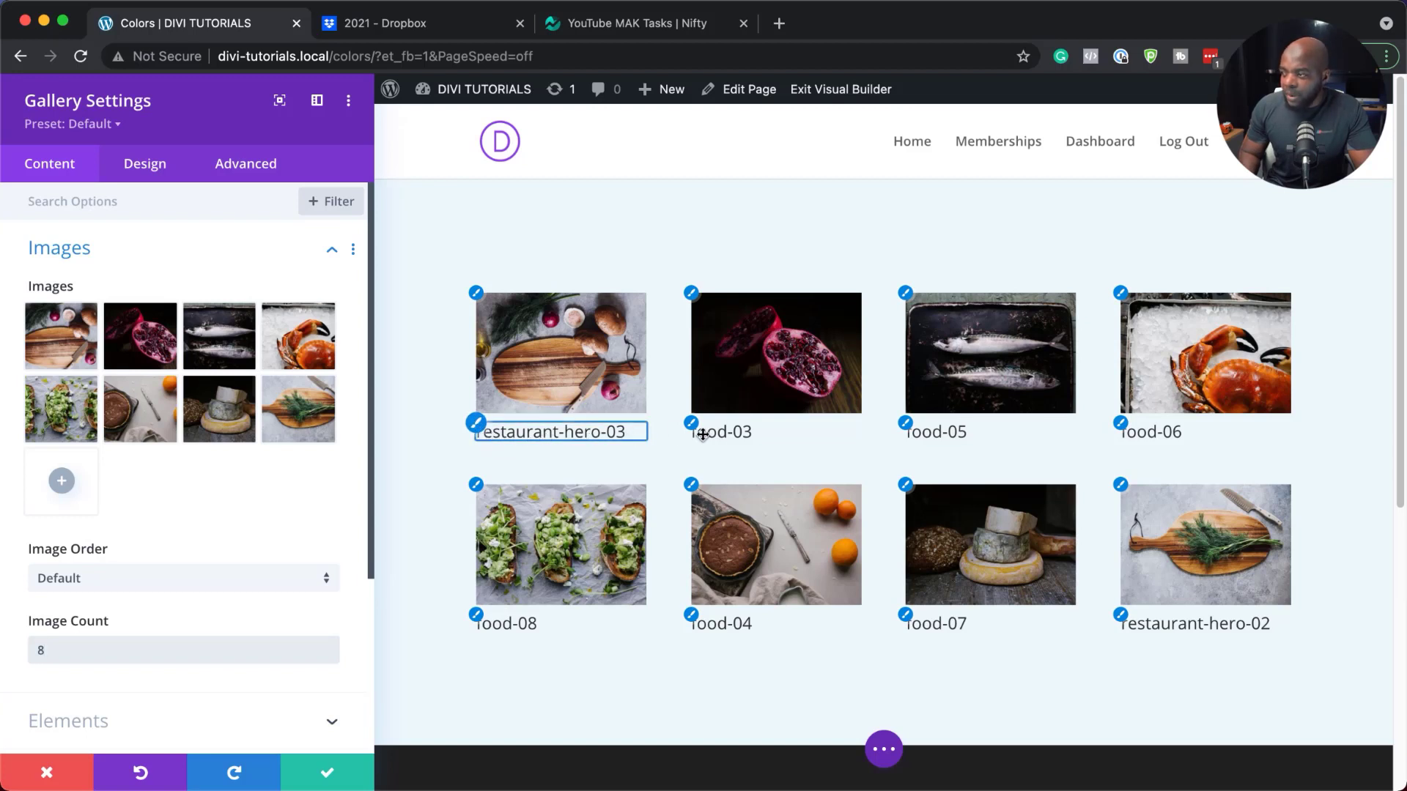
click(735, 438)
Turn off the gallery's title and caption and its pagination, and save the module settings
scroll(296, 513, down, 5)
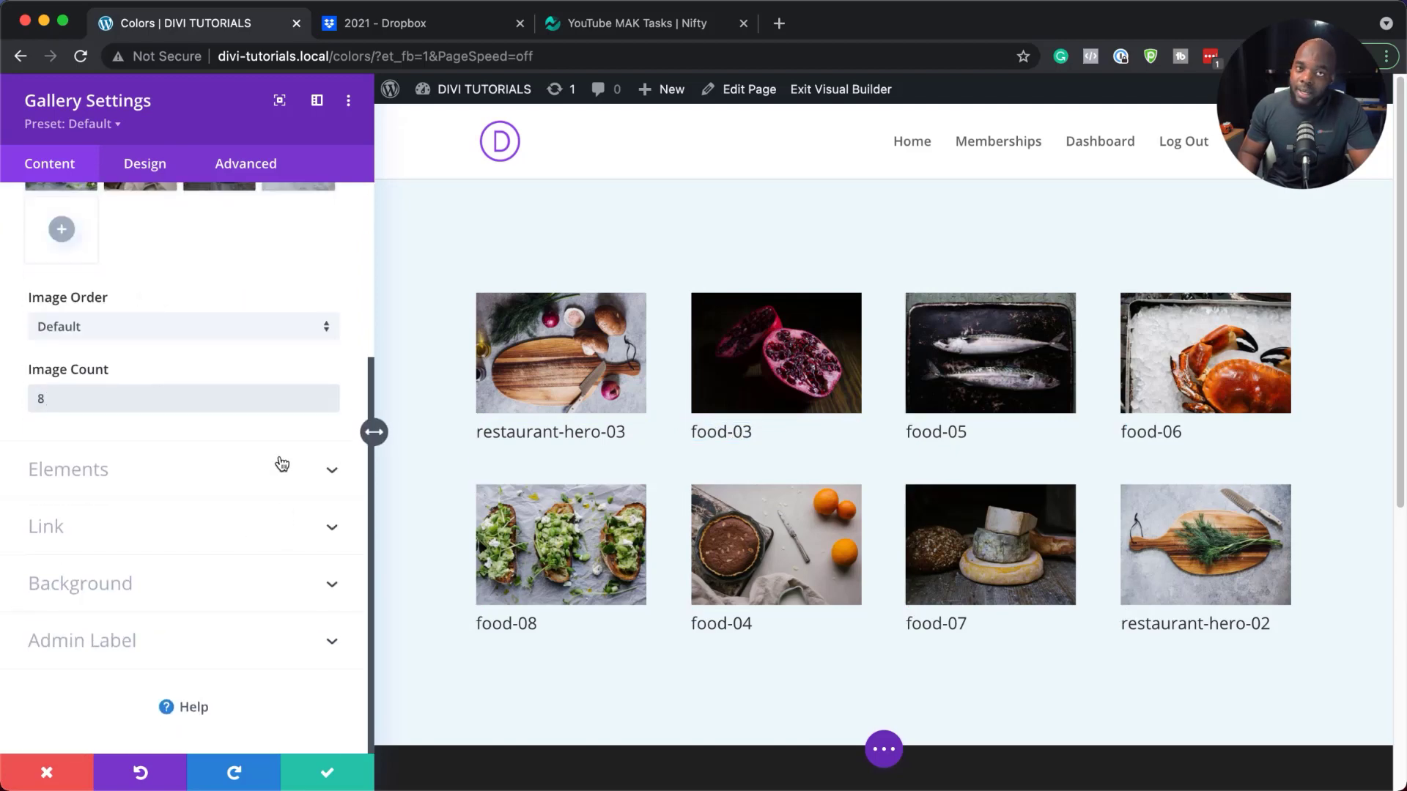
click(208, 475)
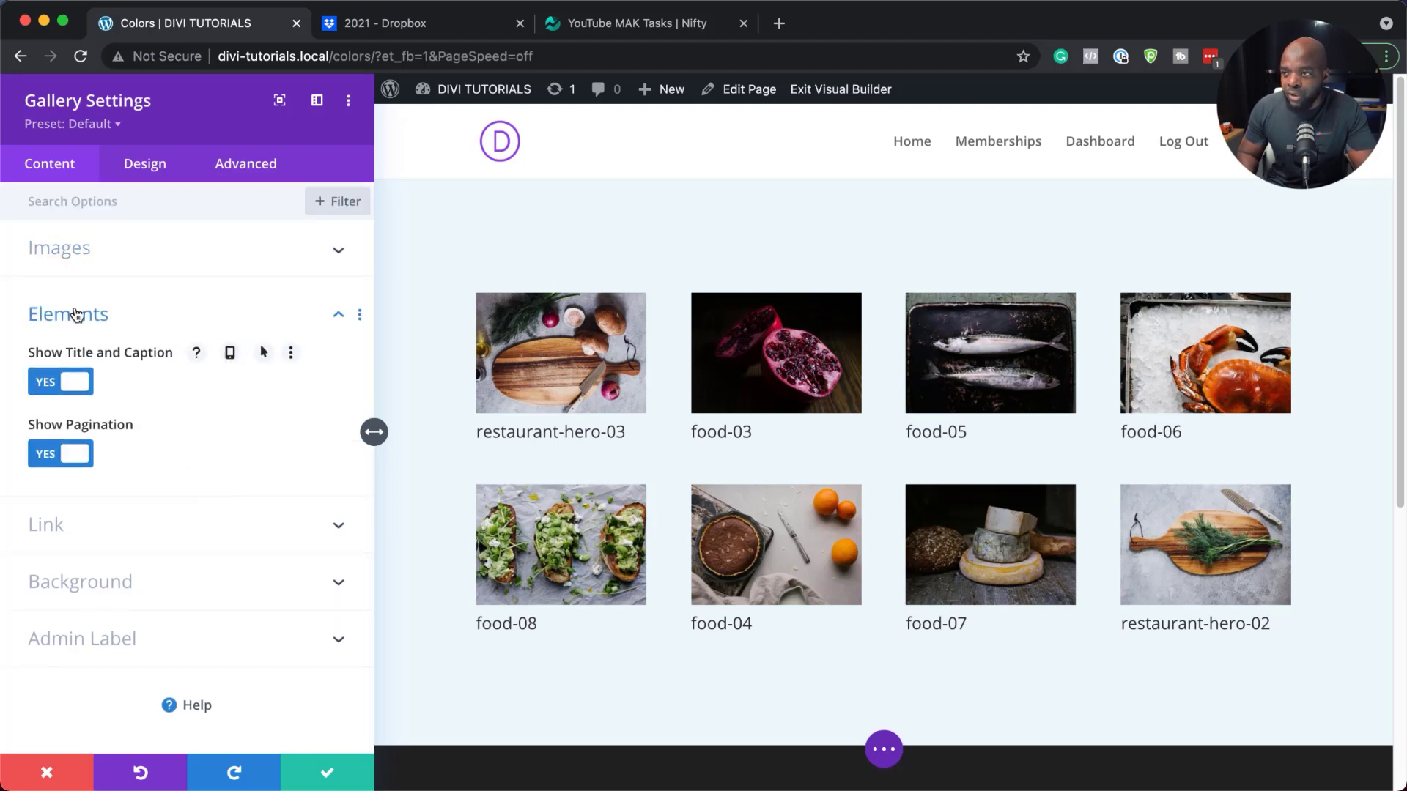
click(44, 383)
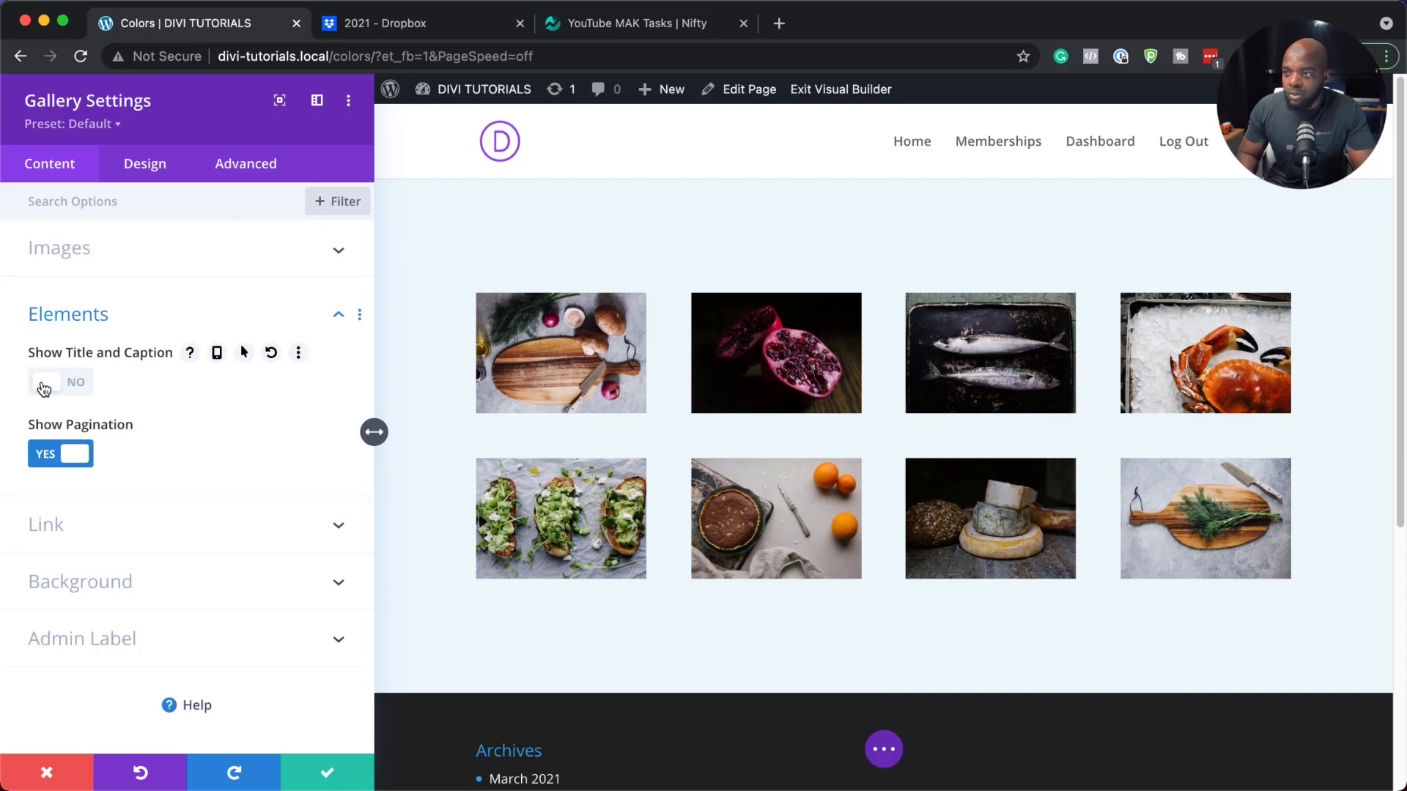
click(44, 456)
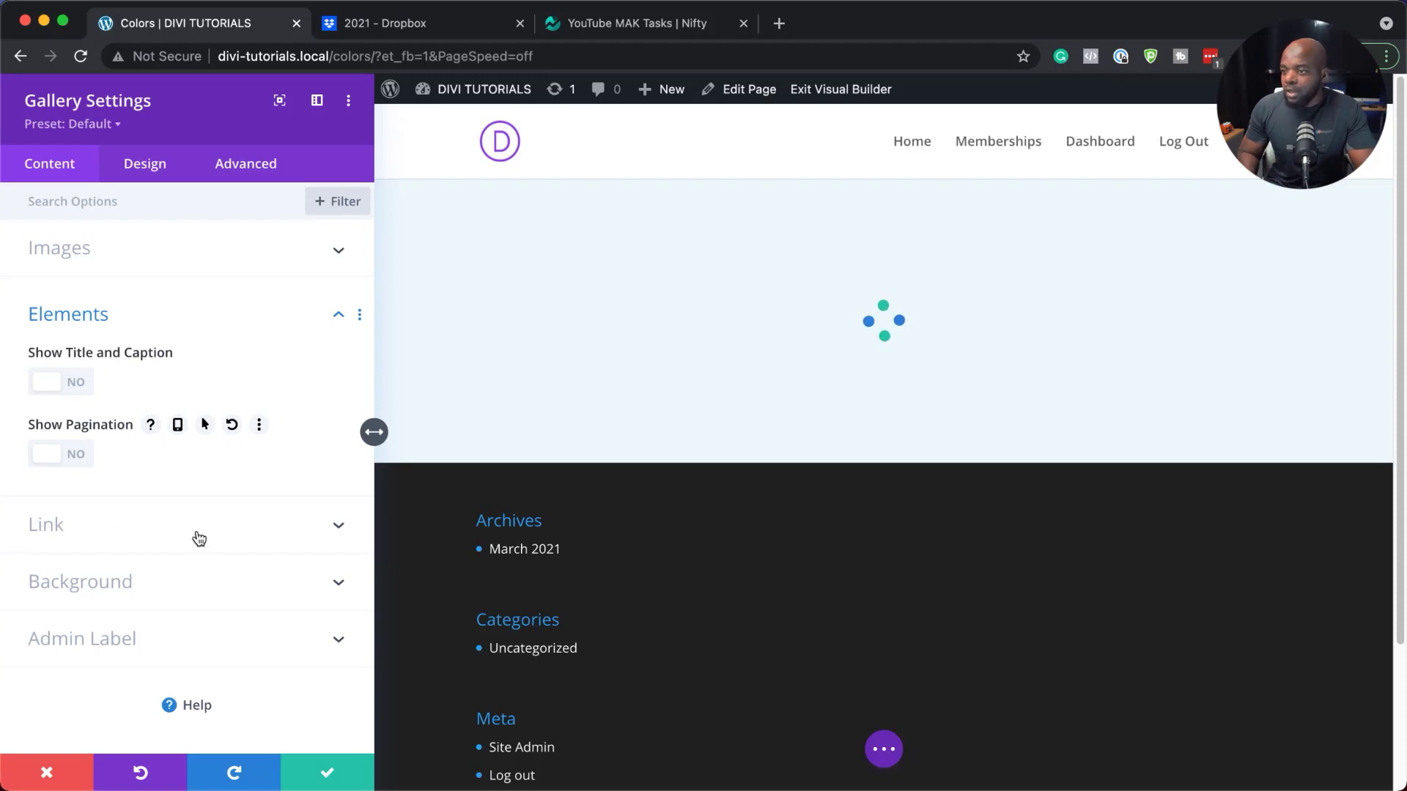
click(332, 773)
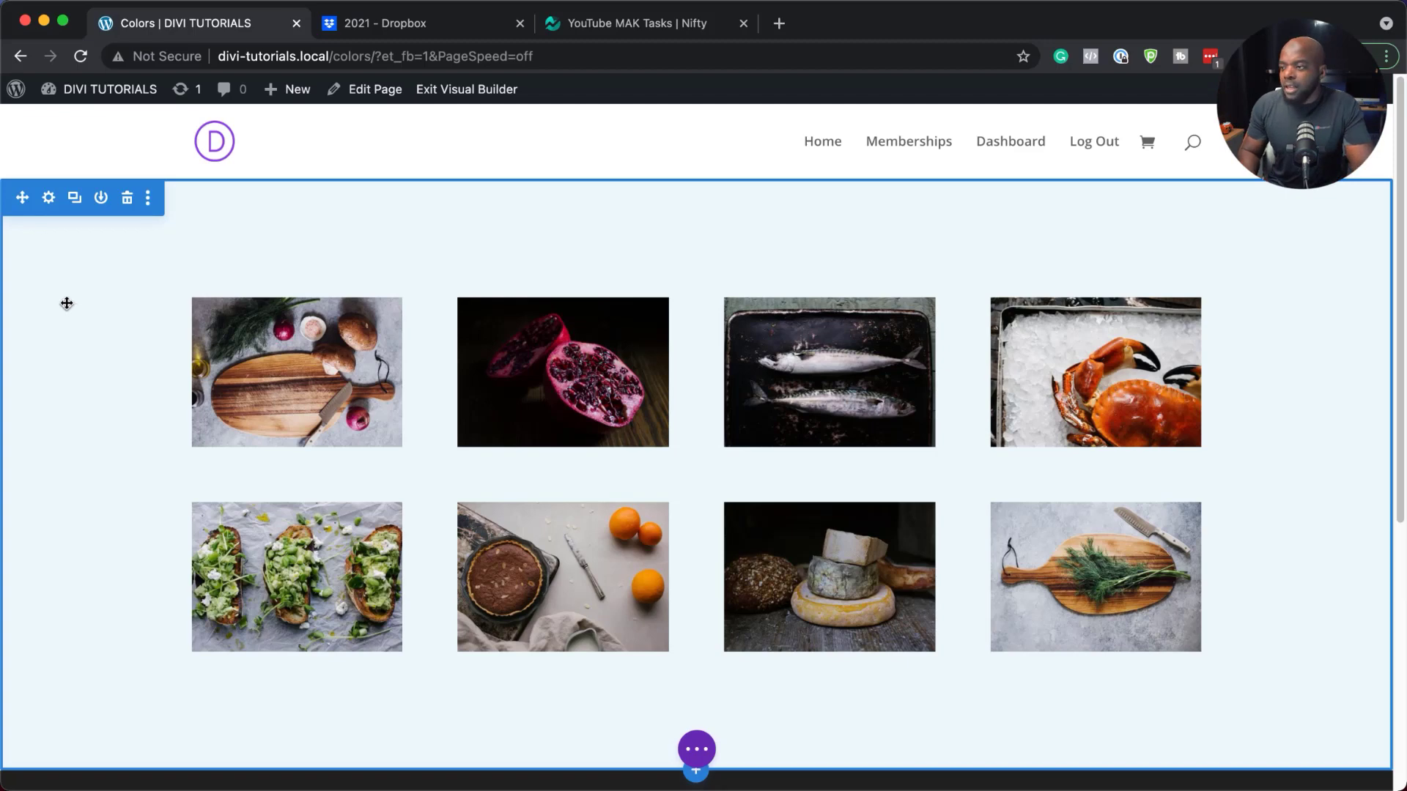
Enable a custom gutter width in the gallery row's sizing settings, set it to 1, and save the row
mouse_move(220, 292)
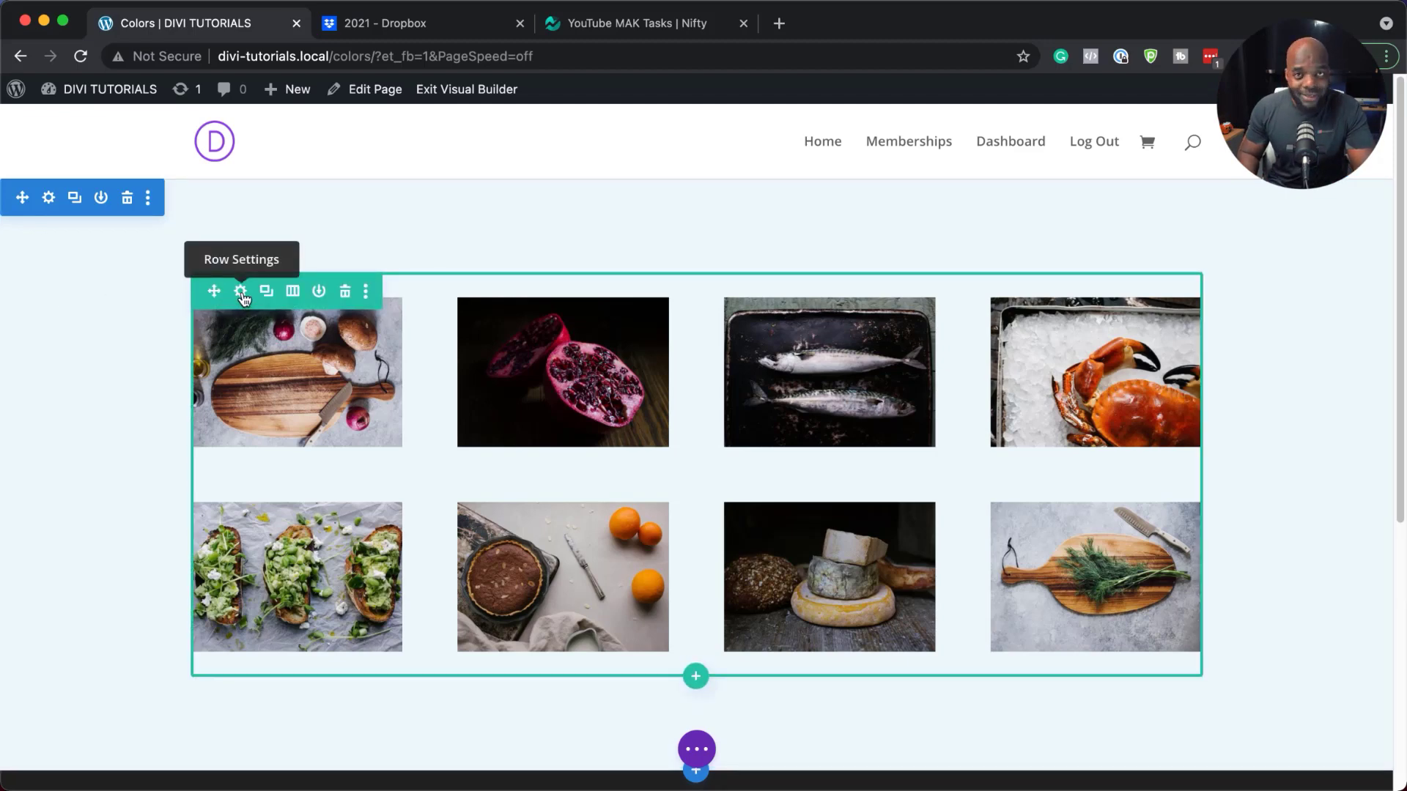
click(240, 292)
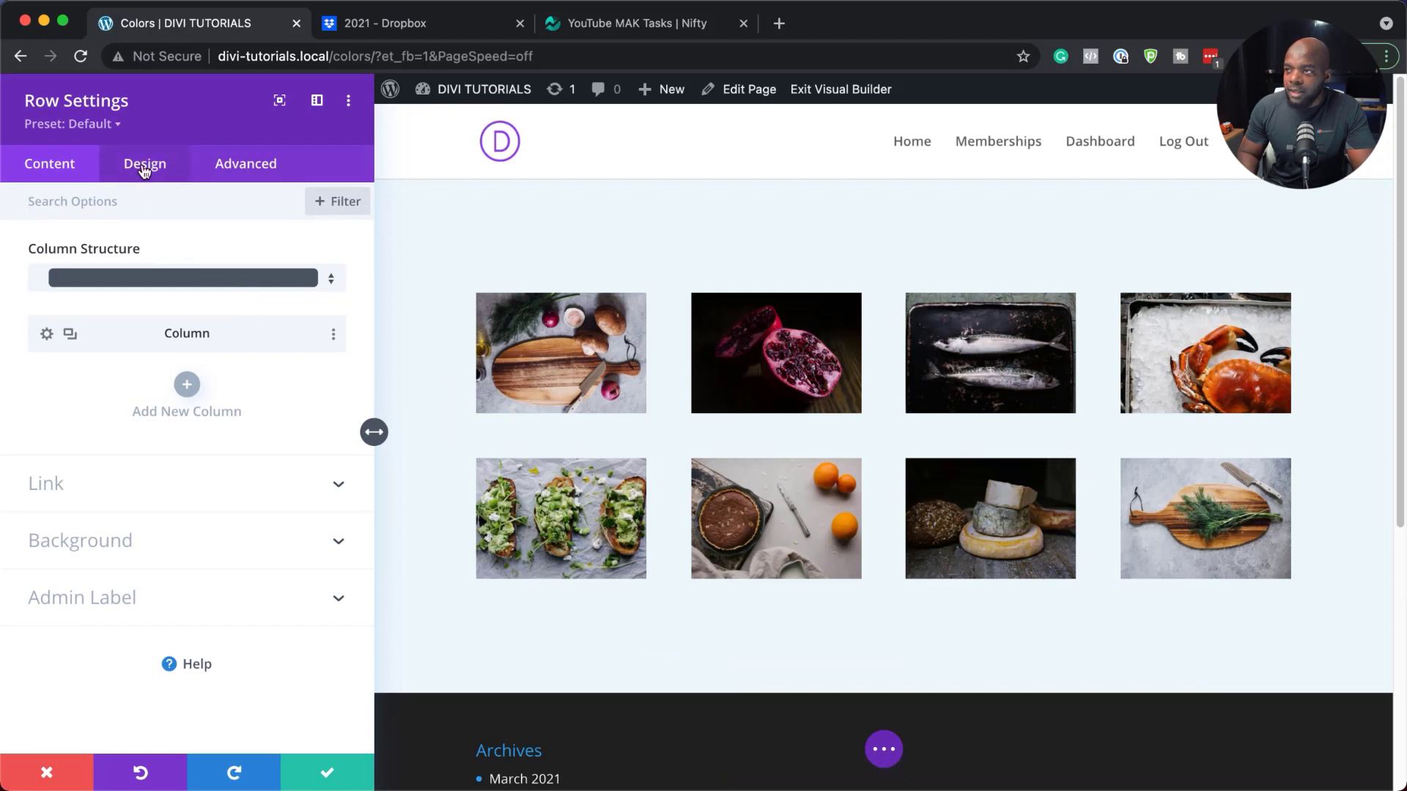
click(144, 167)
click(78, 252)
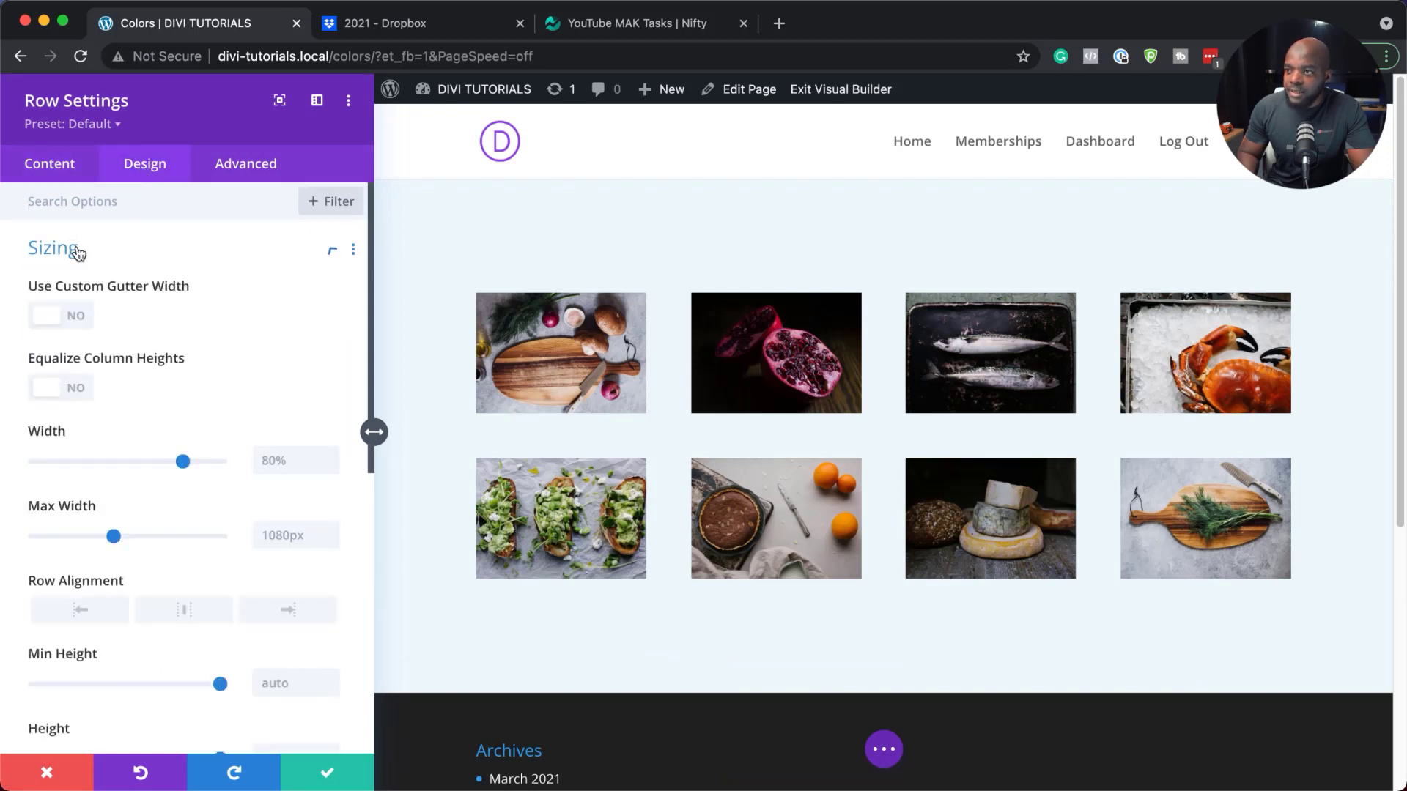
click(79, 317)
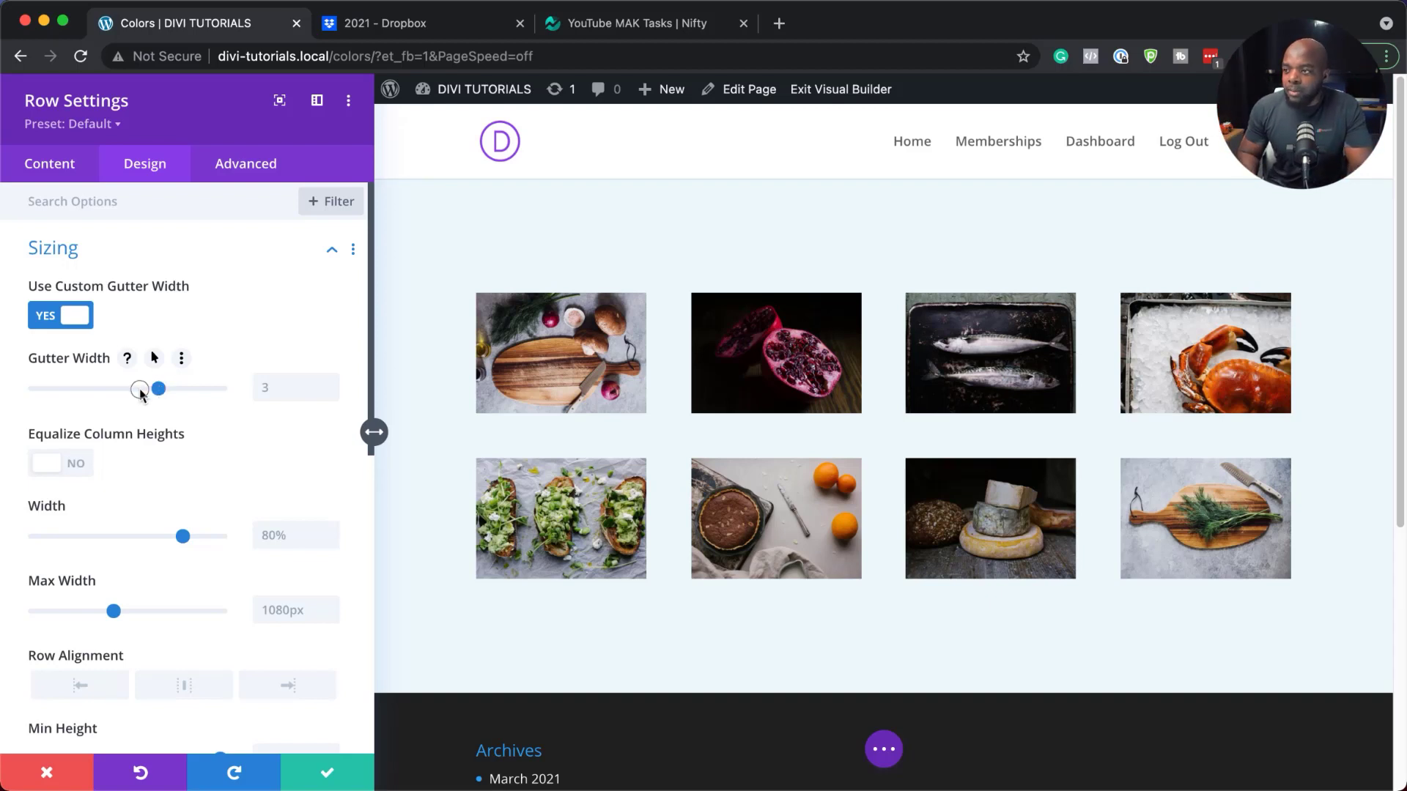
drag(131, 394, 114, 396)
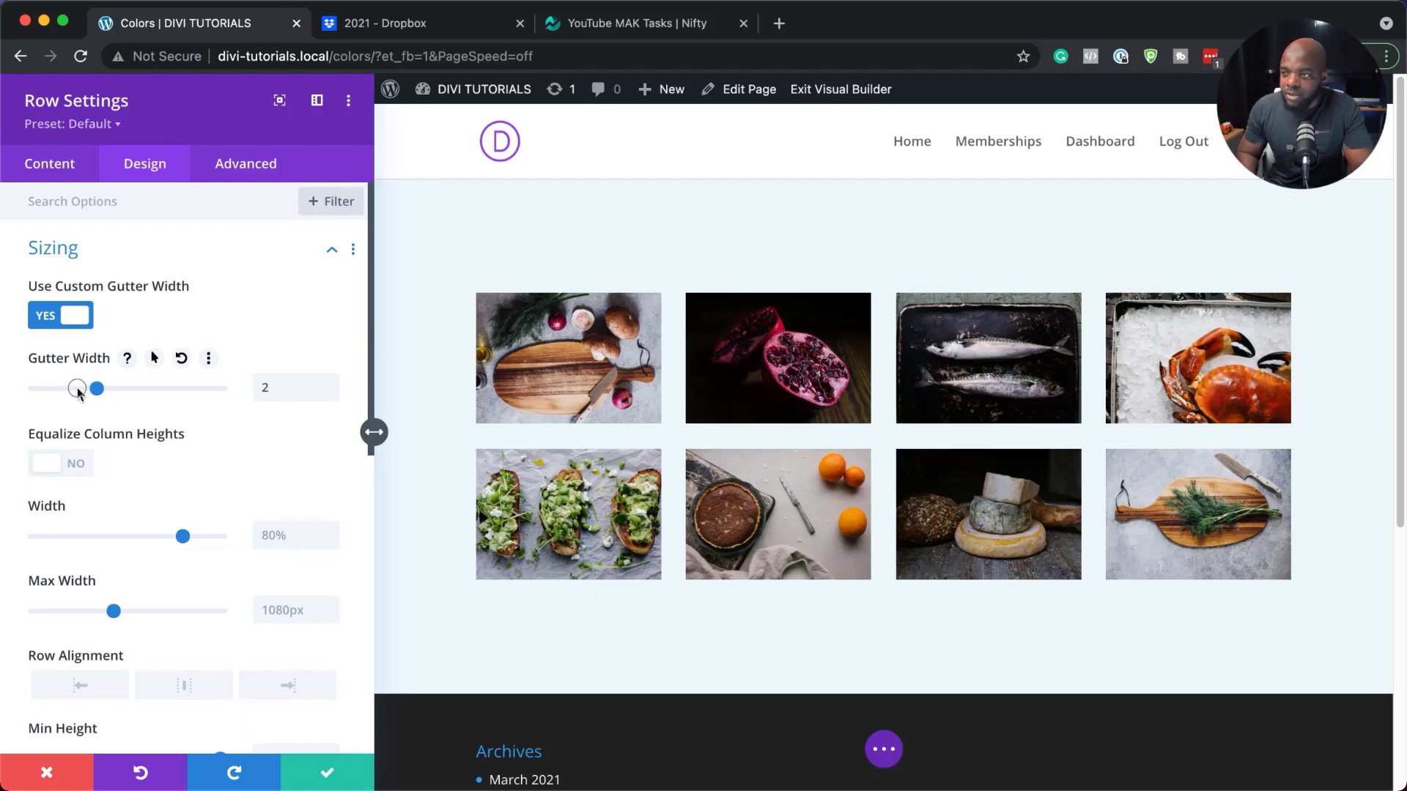
drag(78, 391, 34, 392)
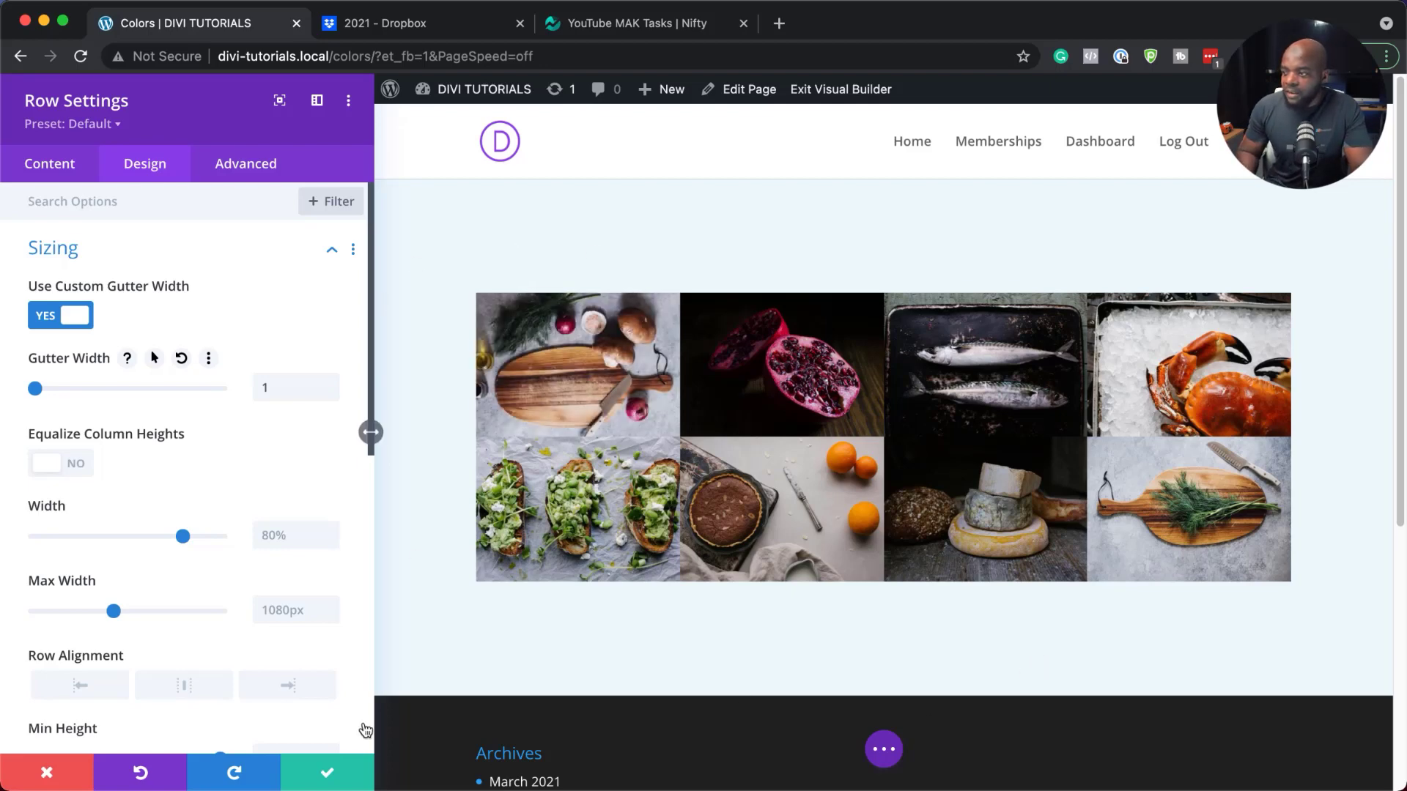
click(327, 778)
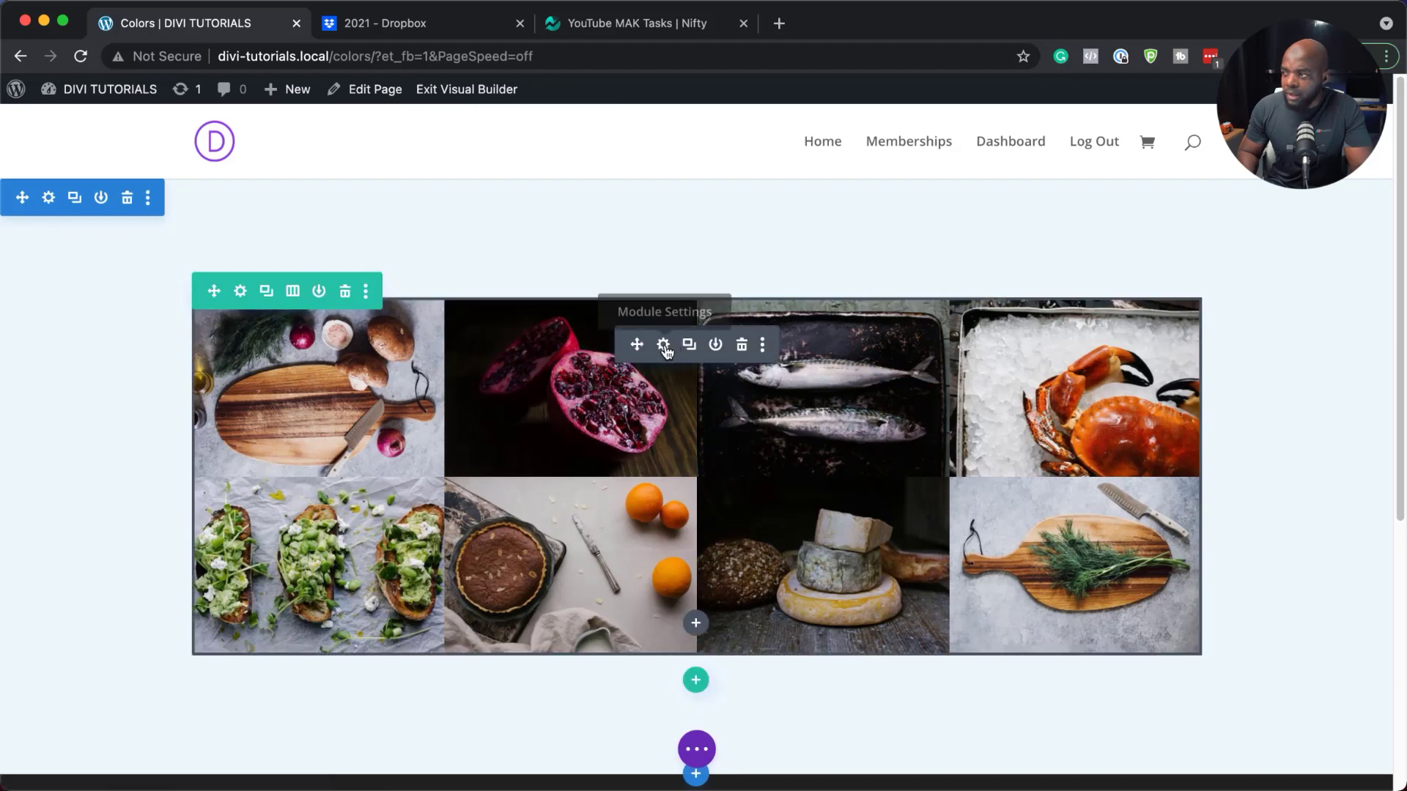
Reorder the gallery images so the crab photo comes first and the chocolate tart with oranges third
click(663, 345)
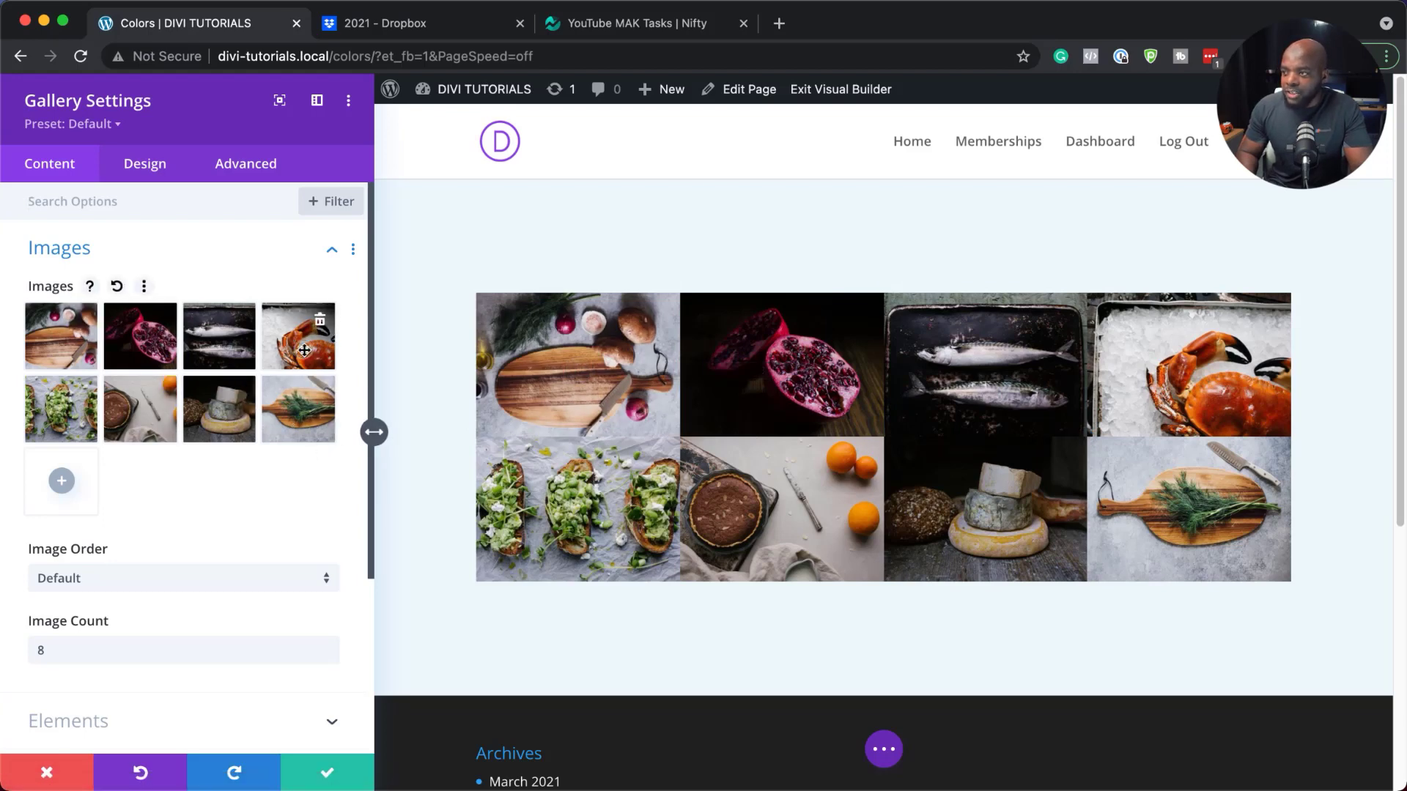
drag(304, 350, 62, 355)
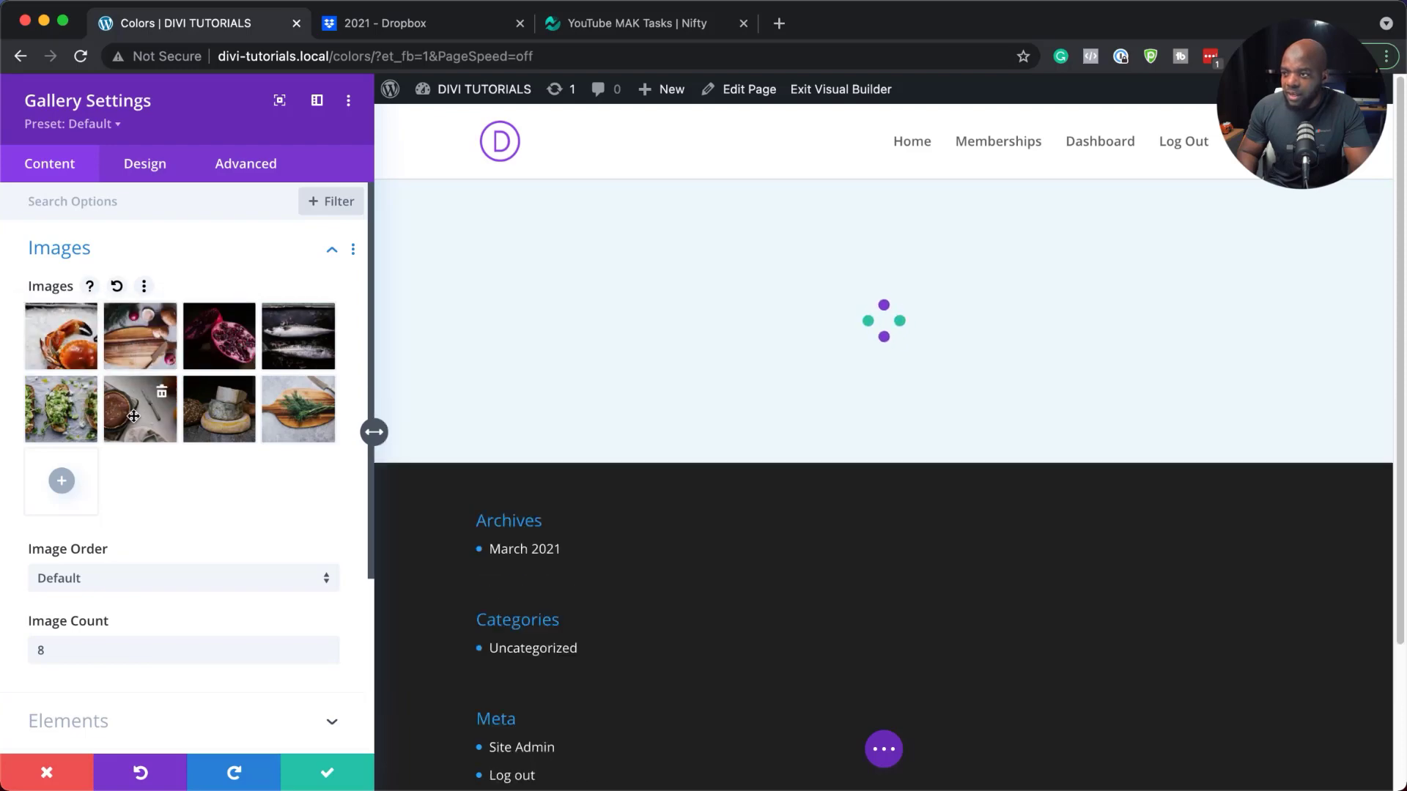
drag(133, 416, 233, 345)
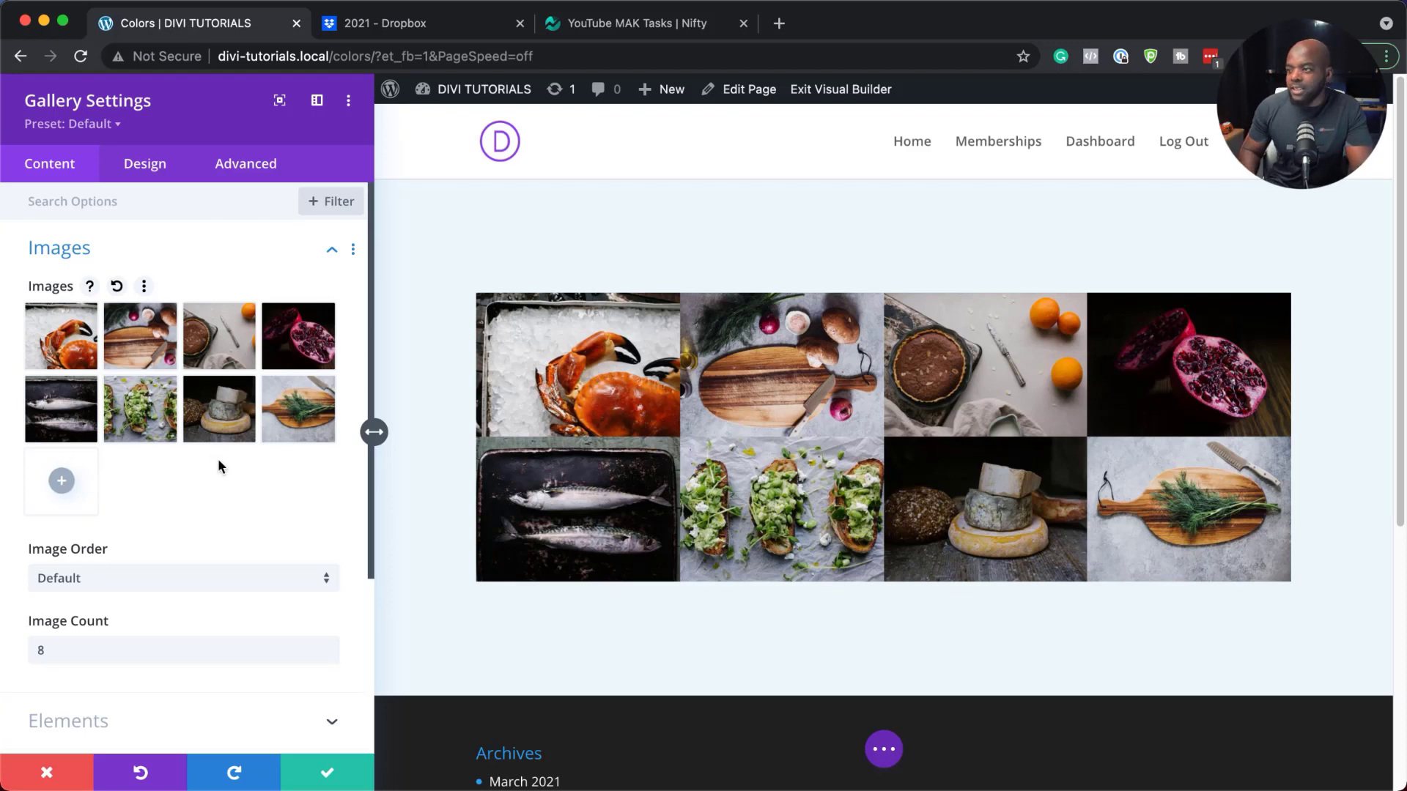
Give the gallery images a 2px border on all sides in the module's design settings
click(151, 163)
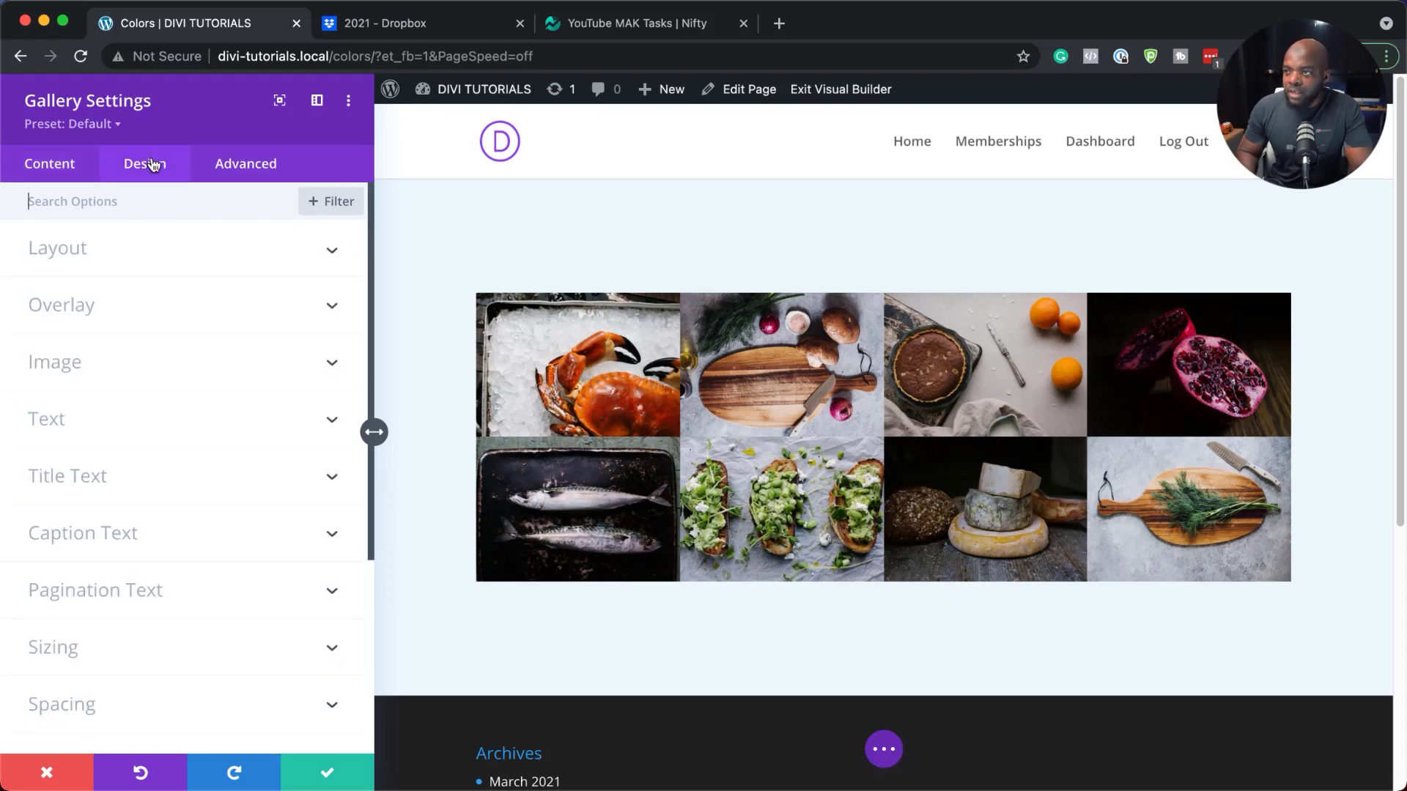
scroll(166, 531, down, 1)
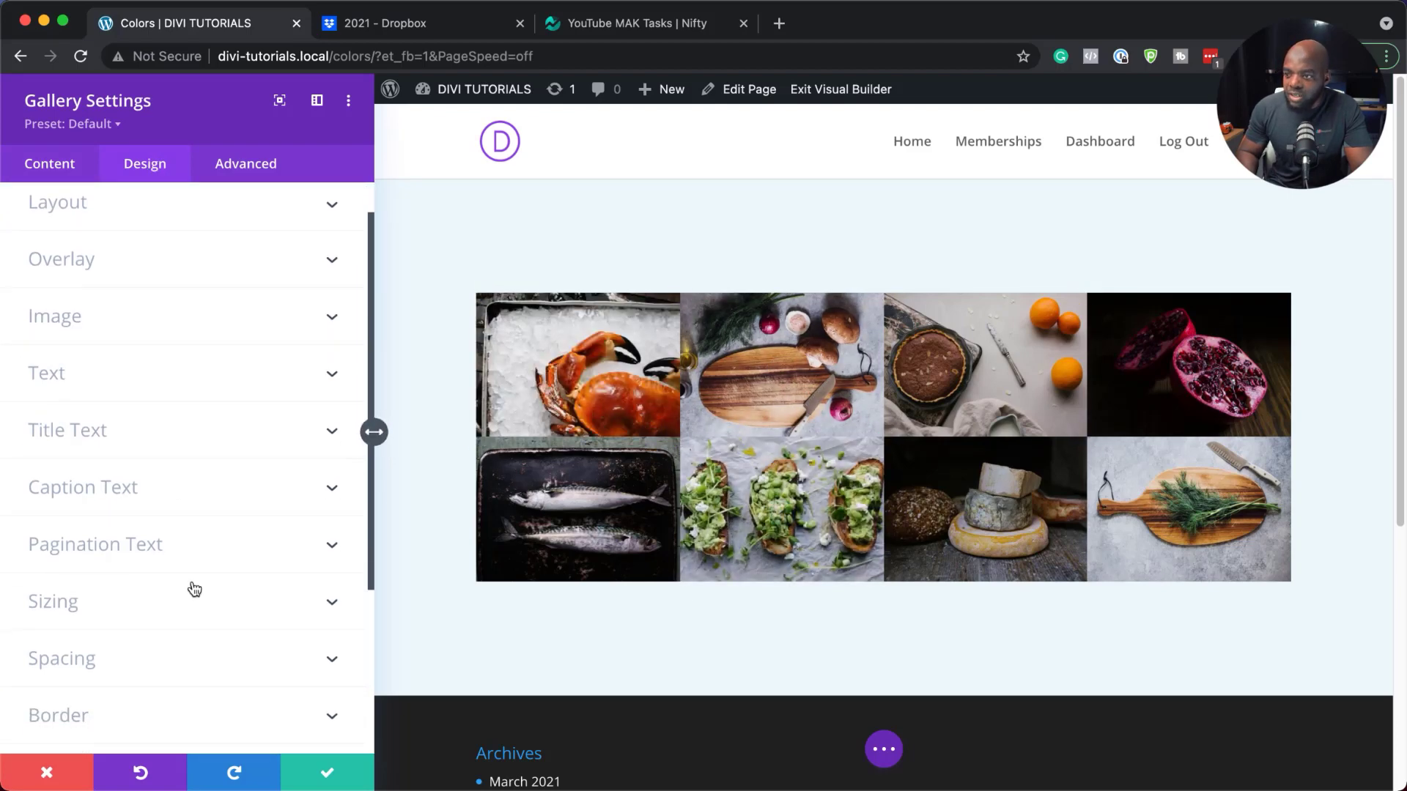
scroll(192, 588, down, 1)
click(54, 653)
scroll(106, 636, down, 3)
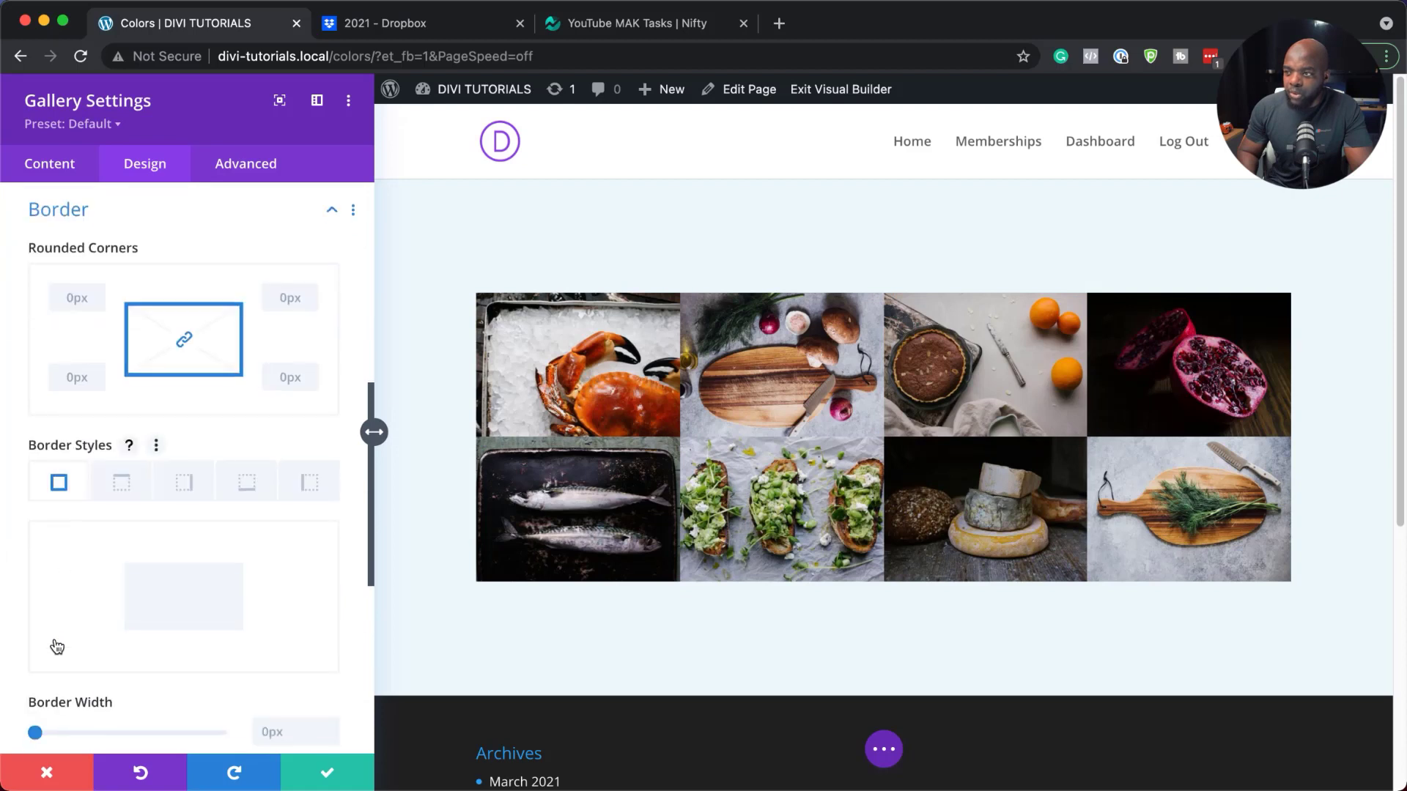
scroll(104, 628, down, 2)
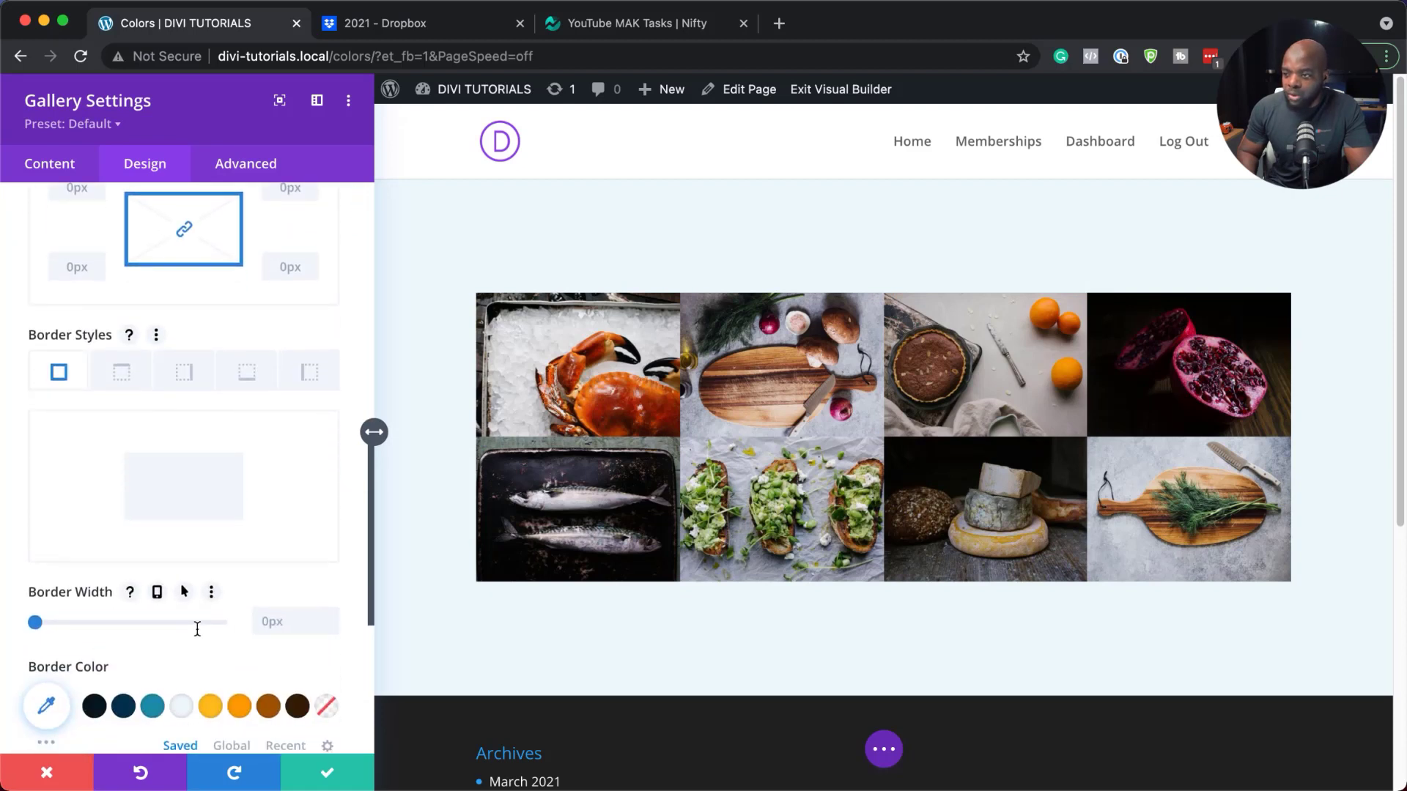
click(332, 617)
click(333, 618)
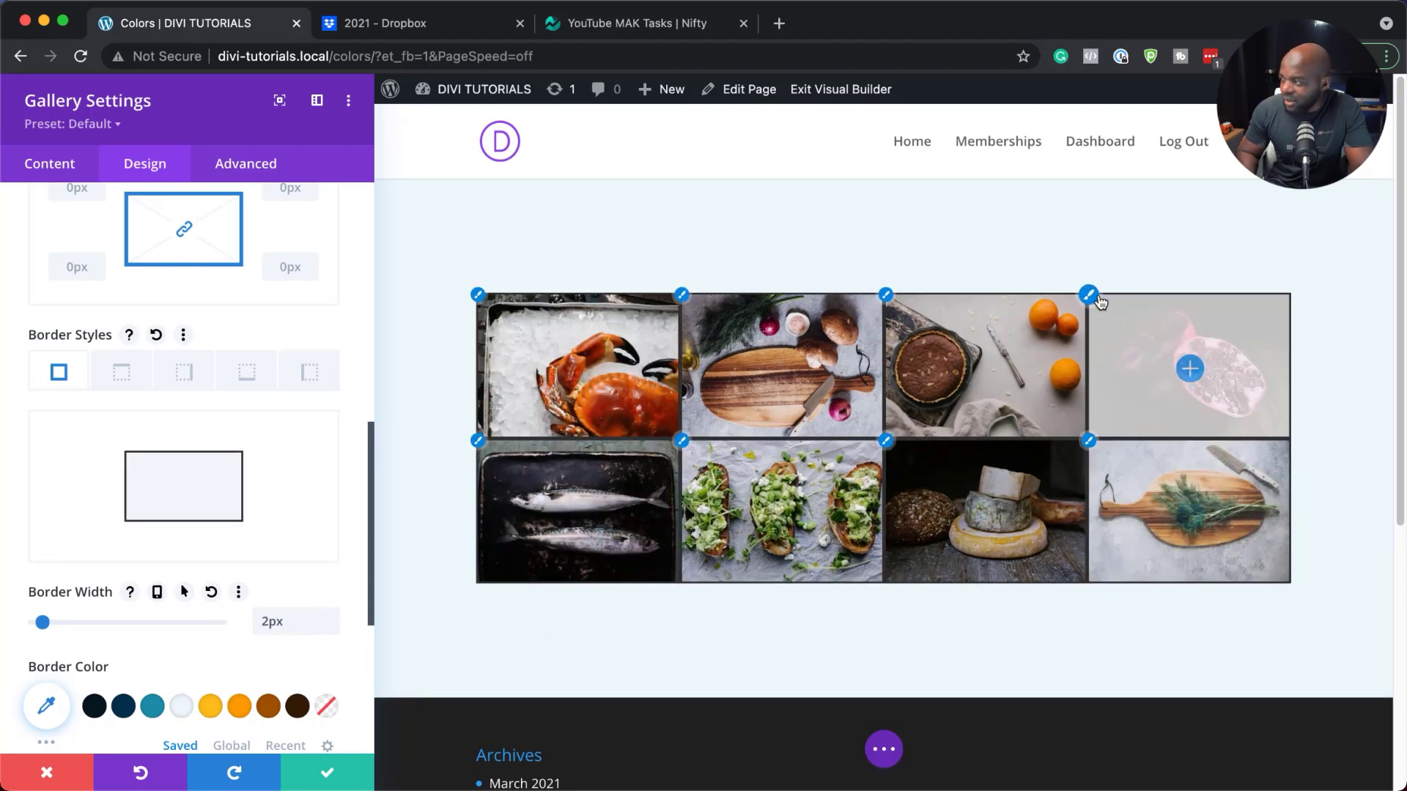
Try yellow #ffbf1f and orange #fd9e02 as the gallery's border color, and settle on transparent
scroll(324, 539, down, 2)
scroll(326, 533, down, 1)
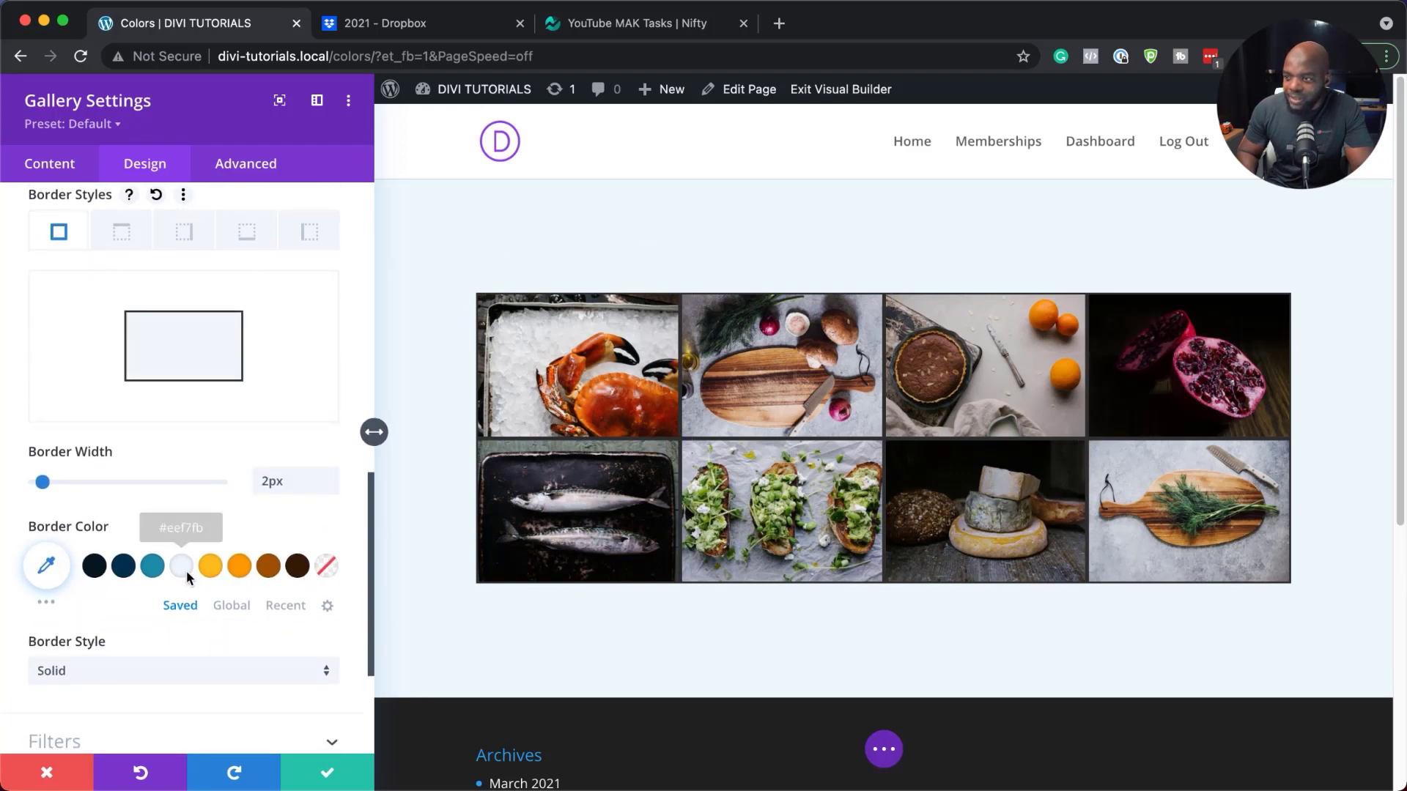
click(327, 567)
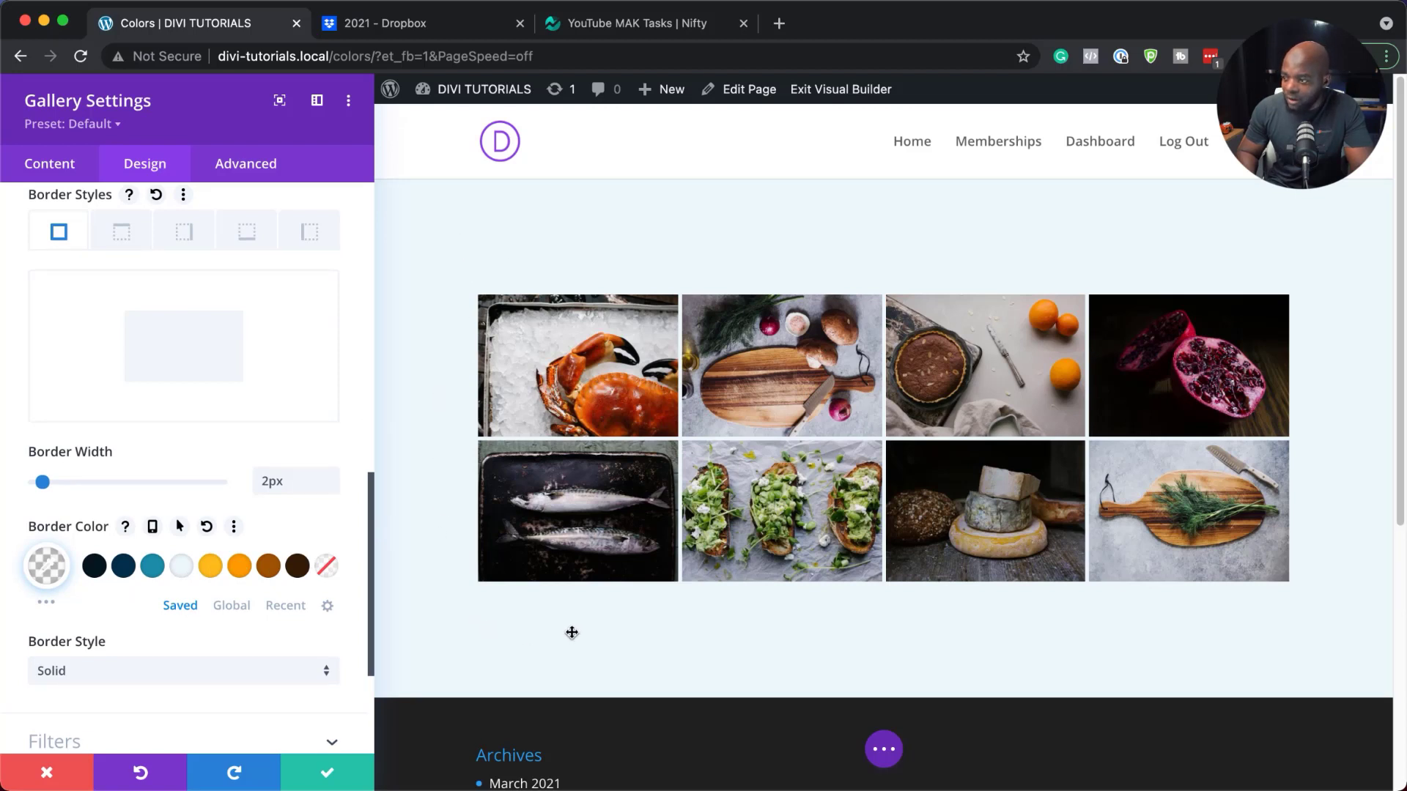
click(208, 569)
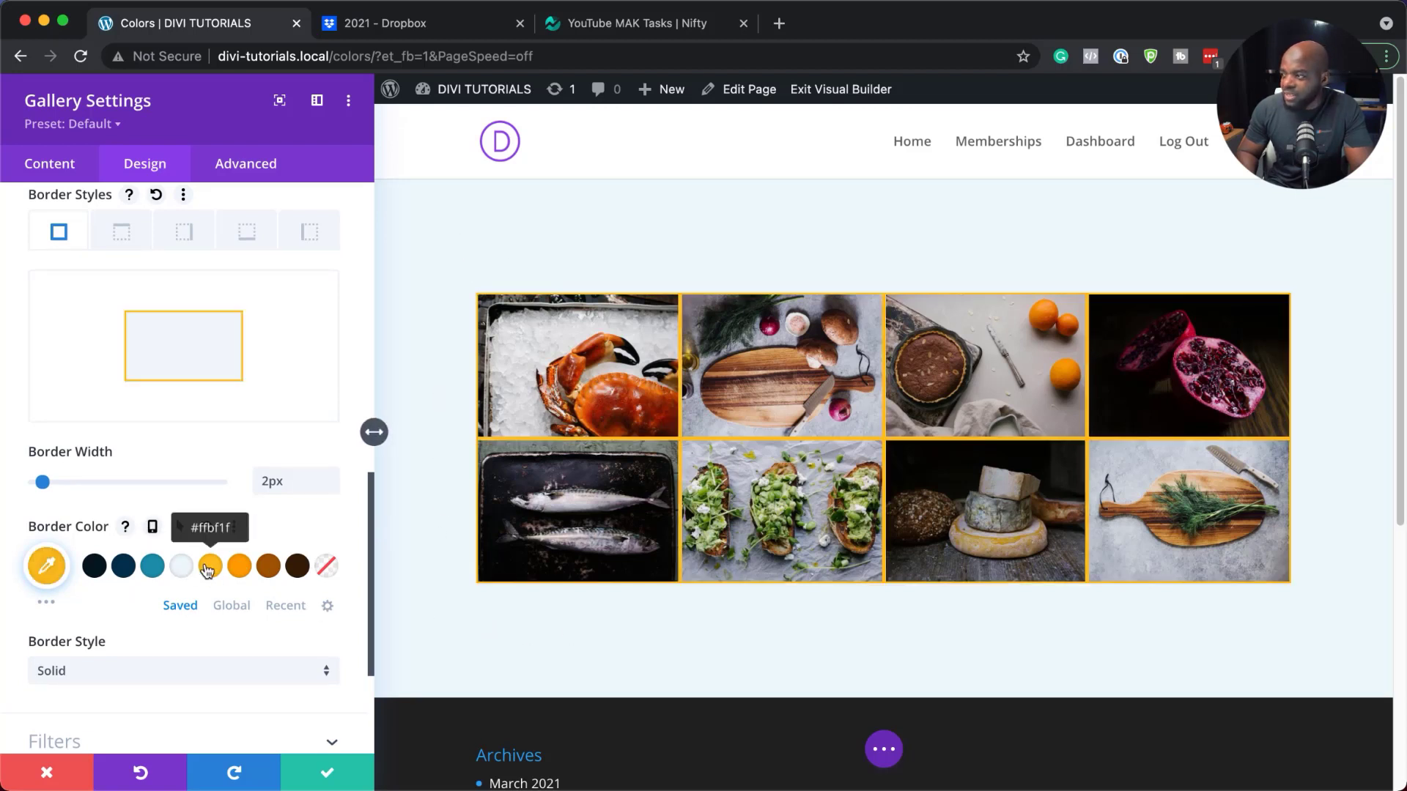
click(239, 570)
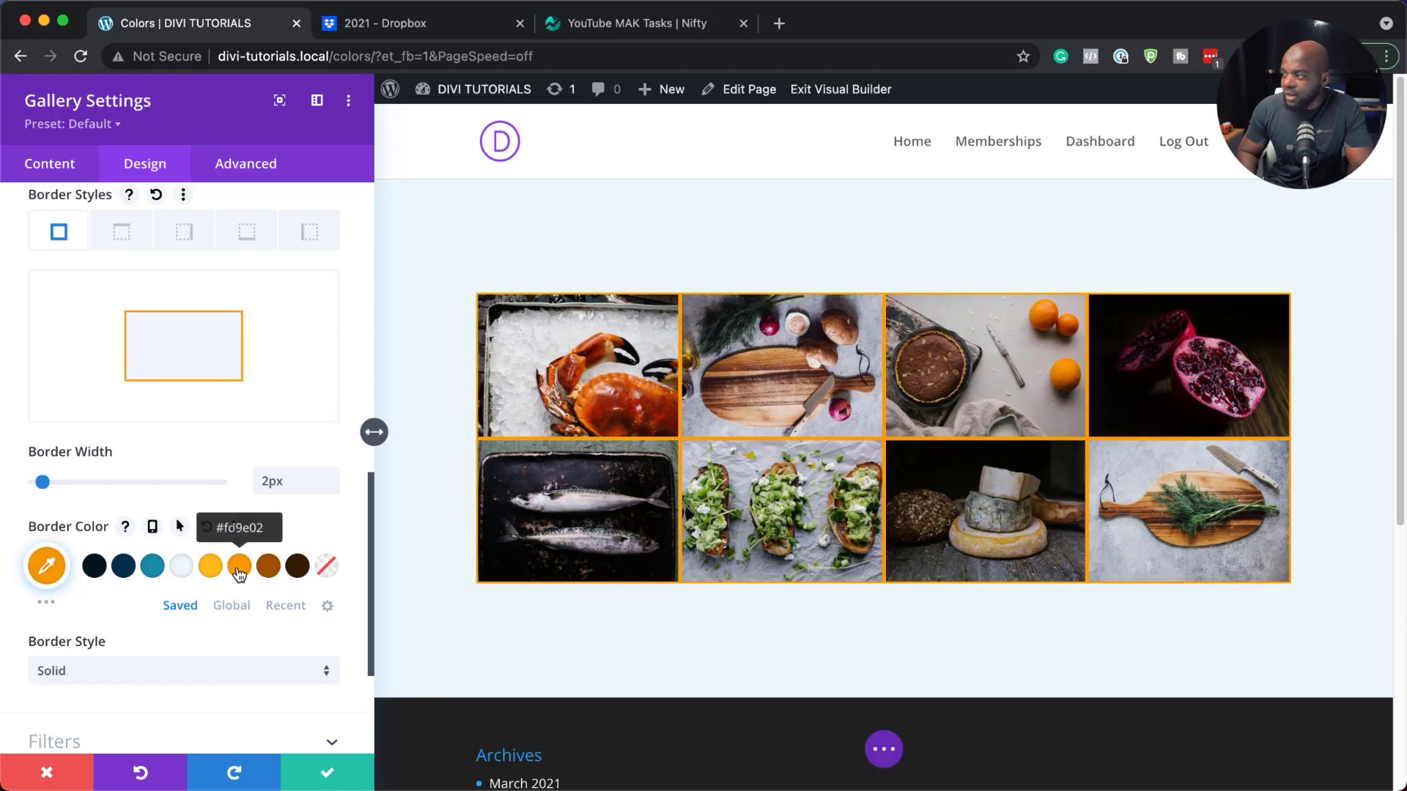
click(183, 570)
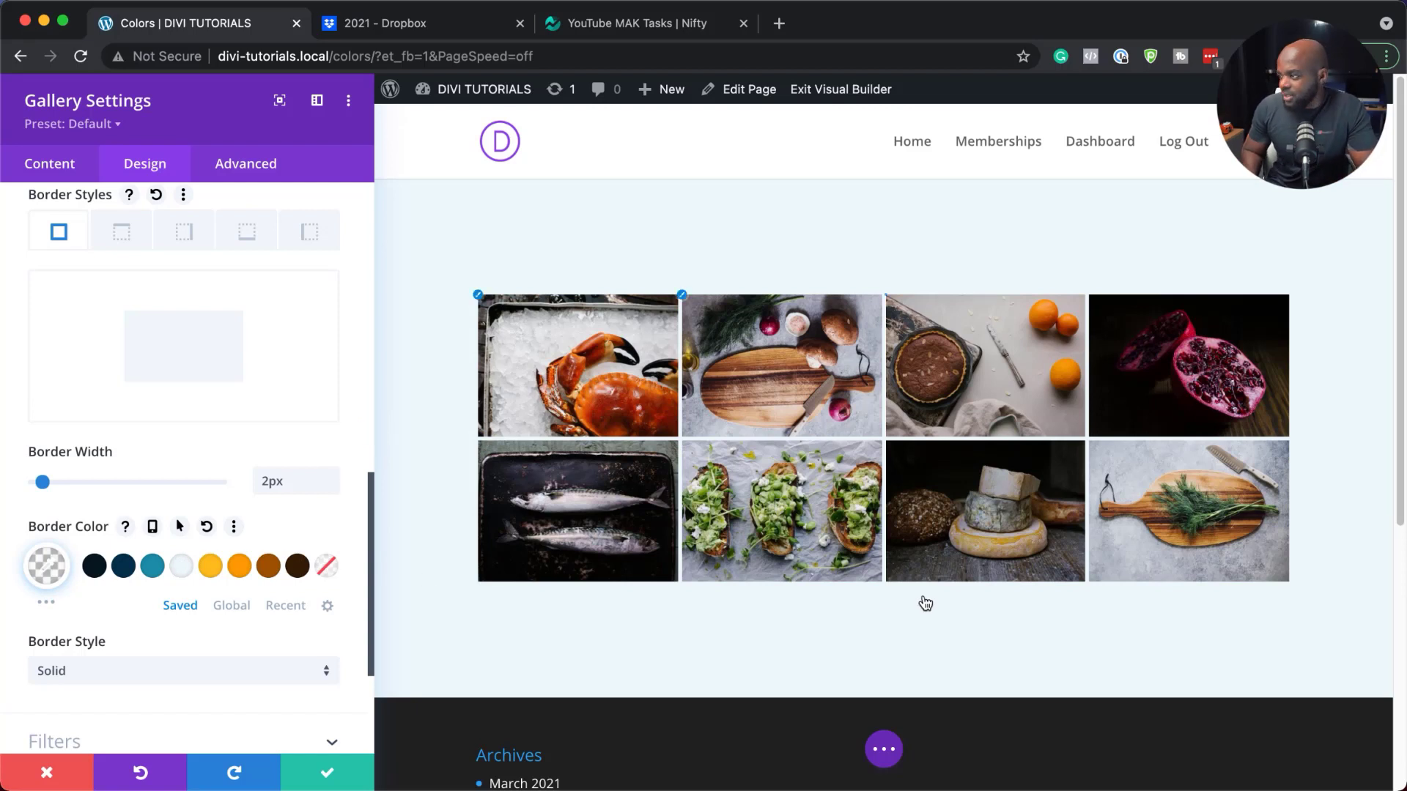
Increase the gallery's border width to 18px to try wider gaps between the images
click(331, 477)
click(331, 478)
click(331, 478)
click(331, 478)
click(331, 478)
click(332, 478)
click(331, 478)
click(331, 478)
click(331, 478)
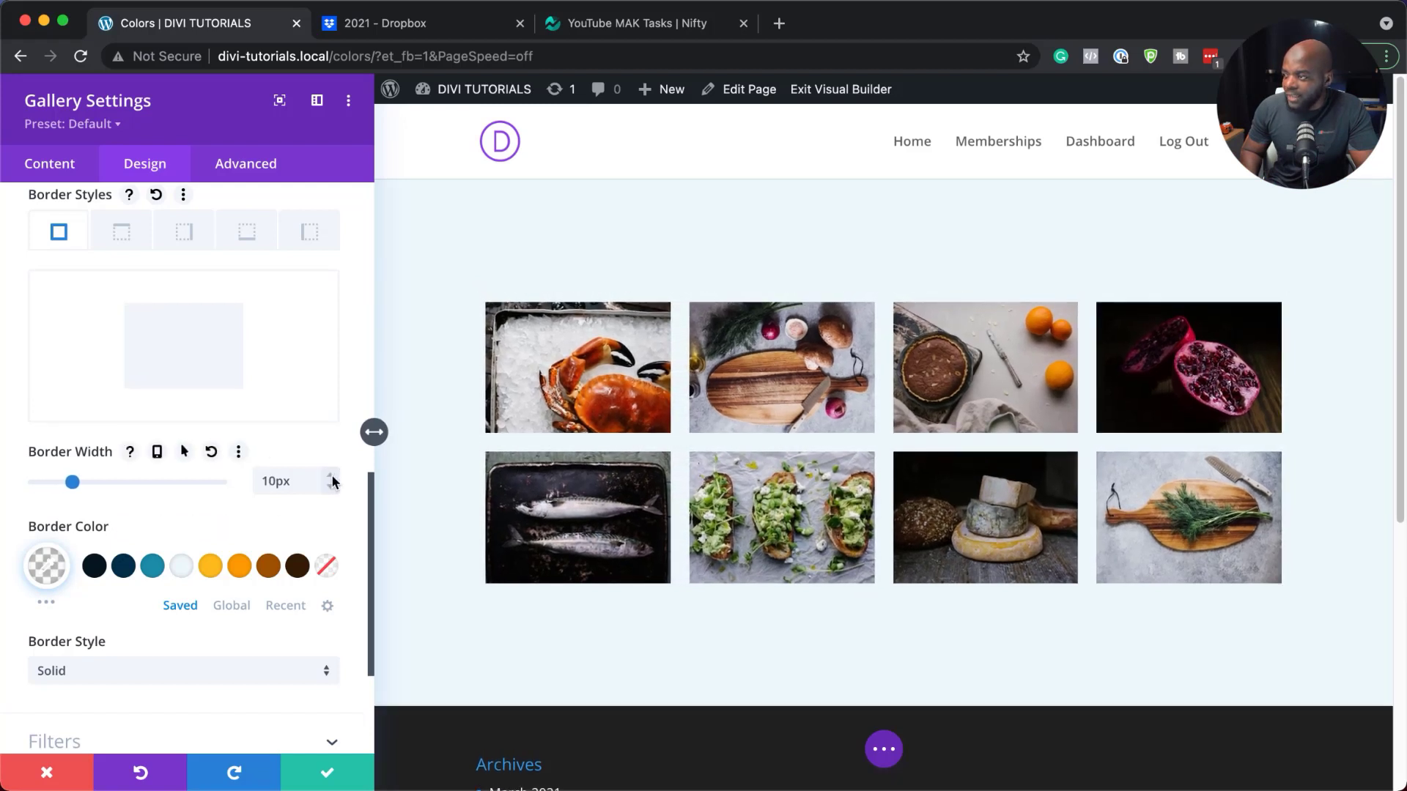
click(332, 478)
click(332, 478)
click(331, 478)
click(331, 478)
click(331, 478)
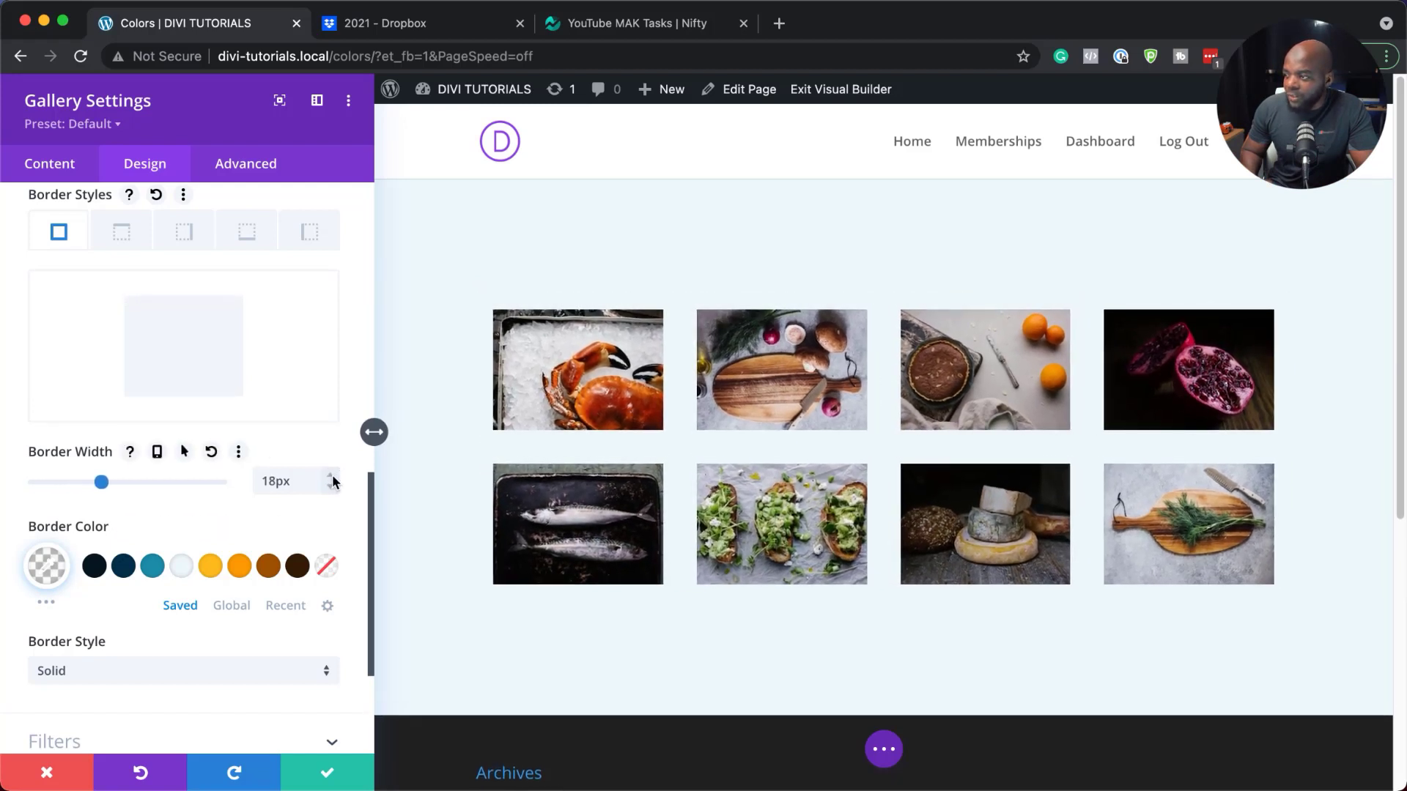
Bring the gallery's border width back down to 2px
click(332, 486)
click(332, 486)
click(332, 487)
click(332, 486)
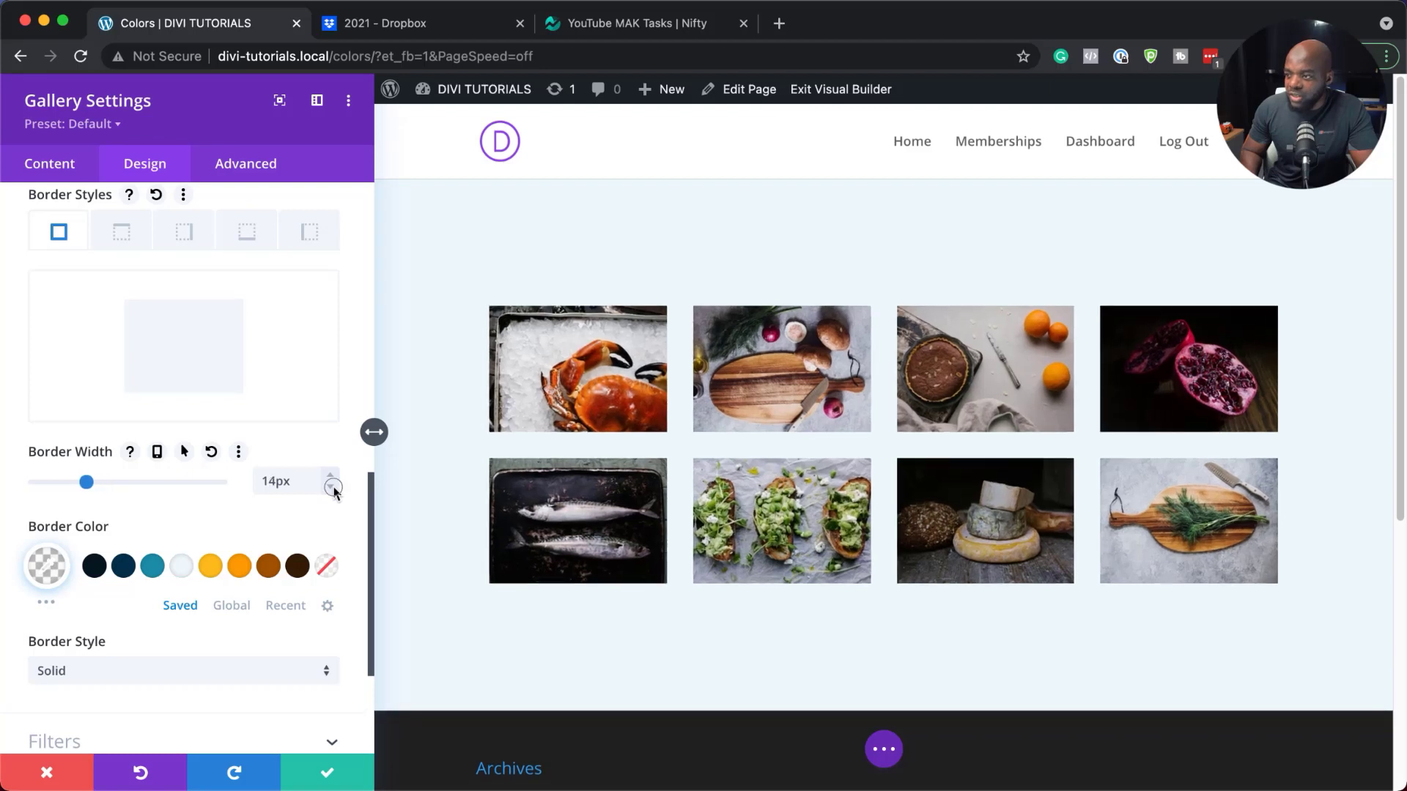
click(332, 486)
click(331, 487)
click(332, 487)
click(330, 487)
click(330, 487)
click(331, 487)
click(330, 486)
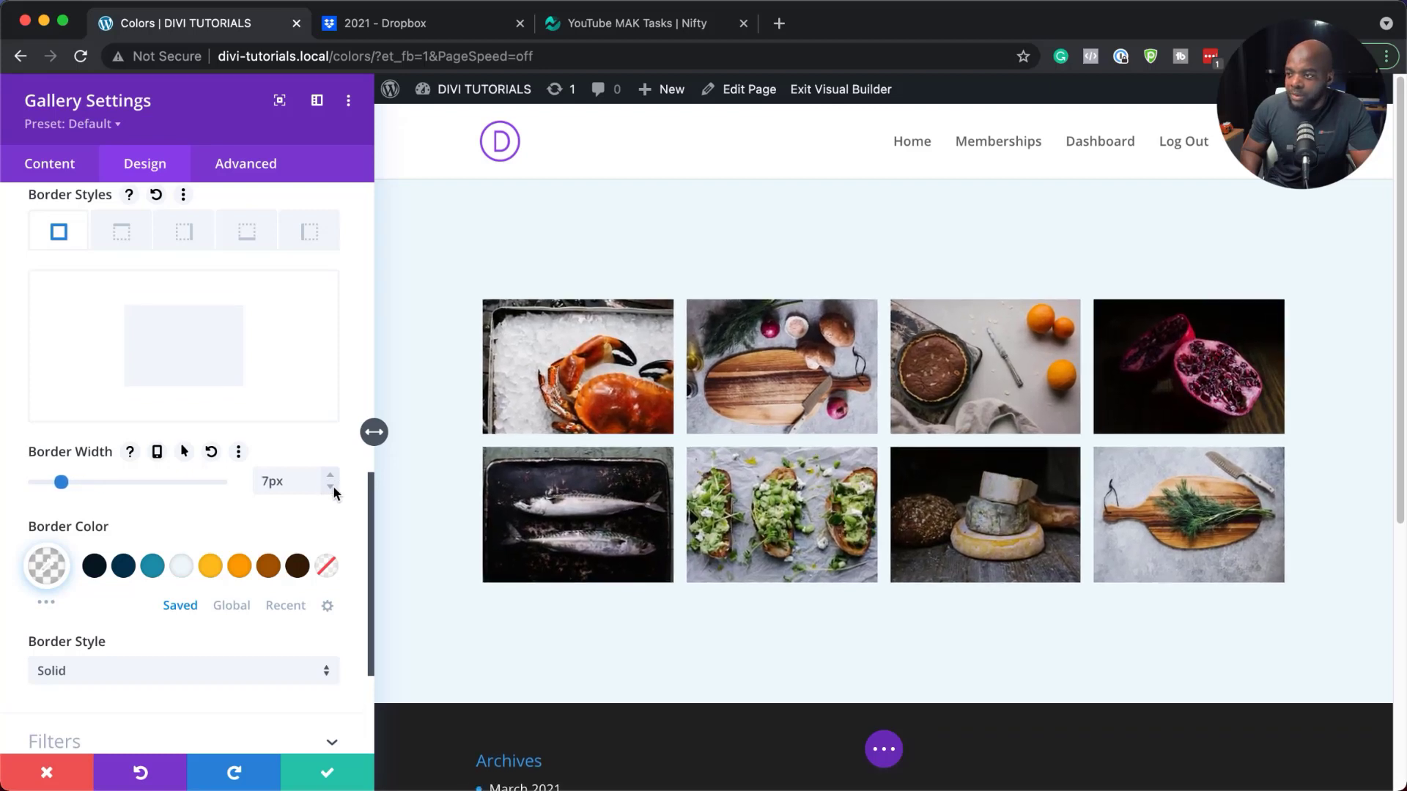
click(331, 487)
click(330, 487)
click(330, 486)
click(331, 487)
click(331, 487)
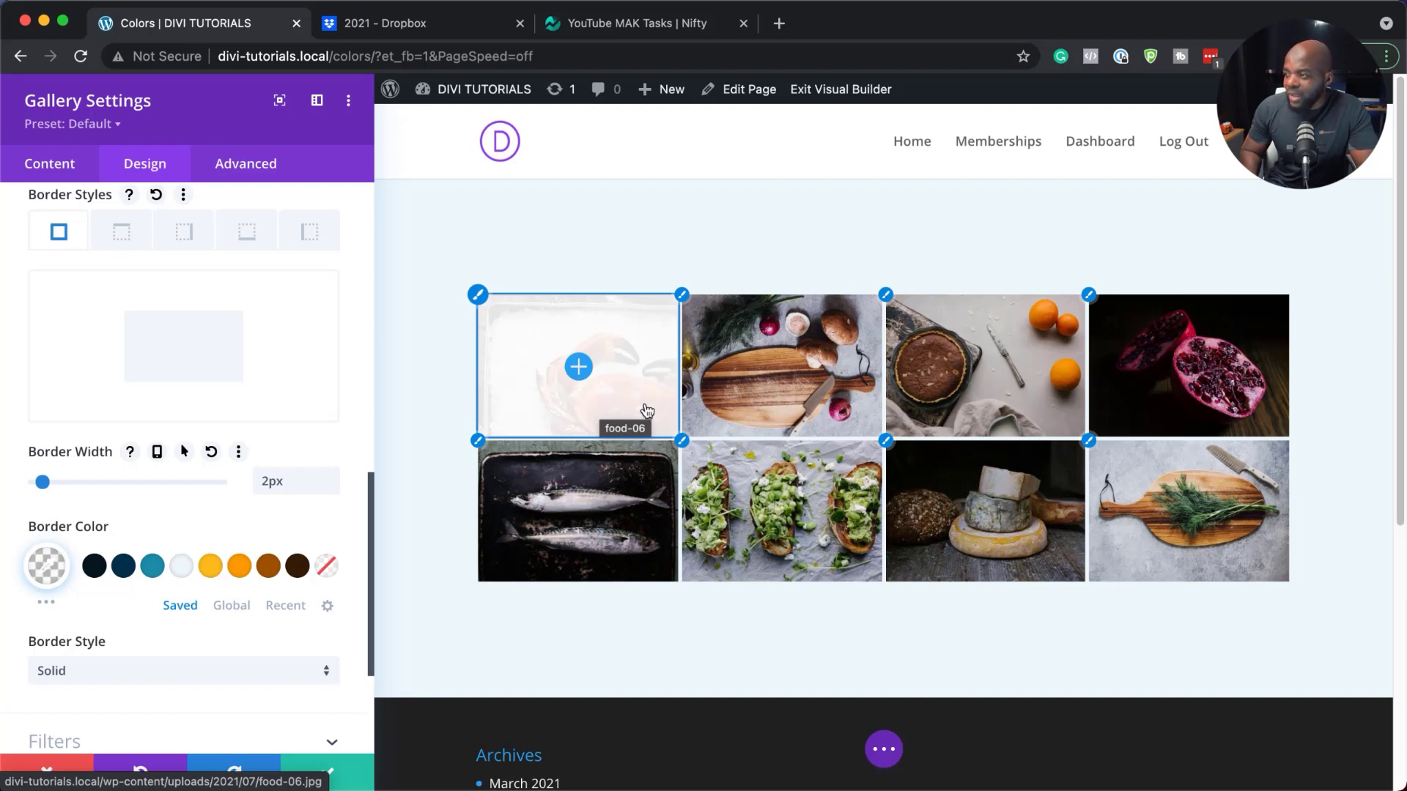
Set the gallery's overlay icon color to #eef7fb and its overlay background color to orange #fd9e02
scroll(276, 542, up, 5)
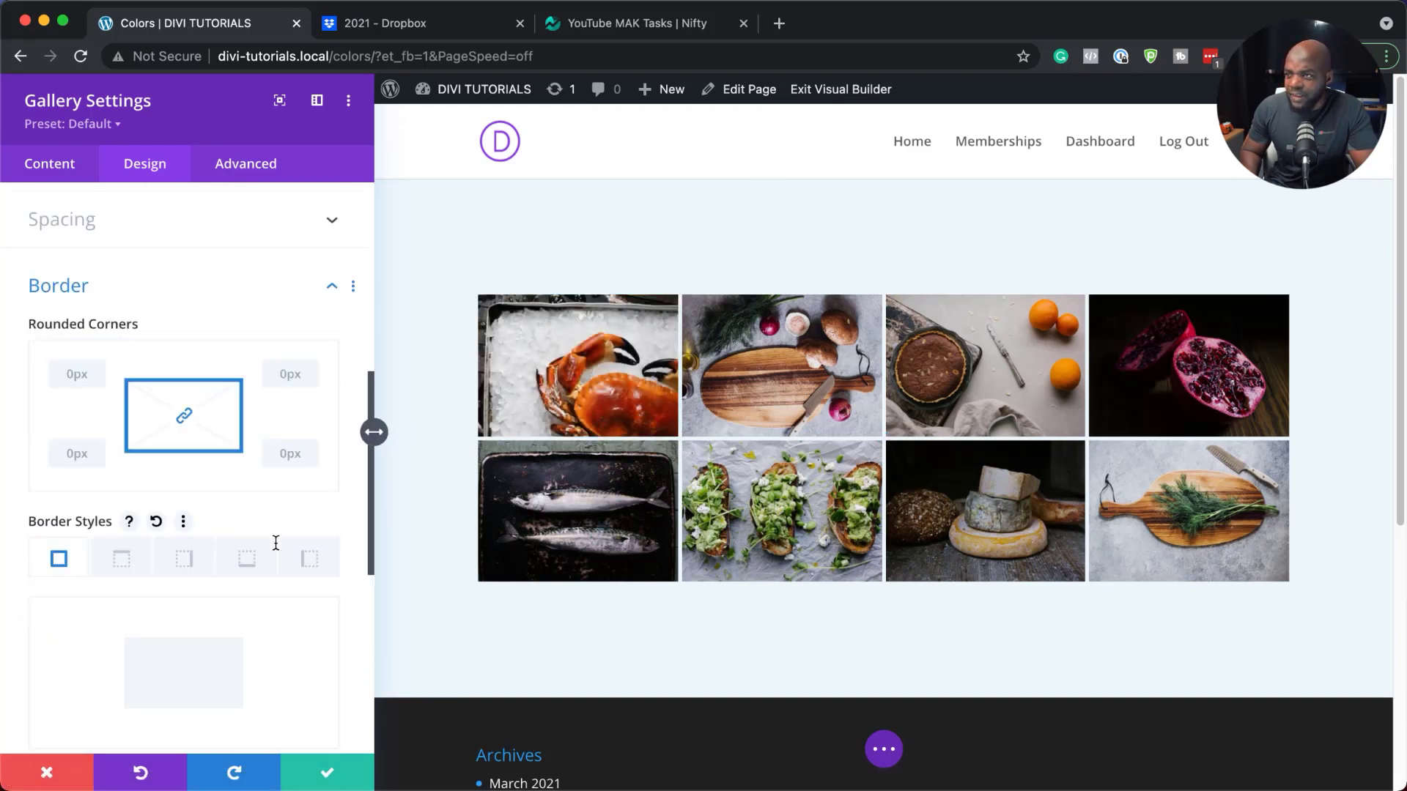
scroll(276, 544, up, 10)
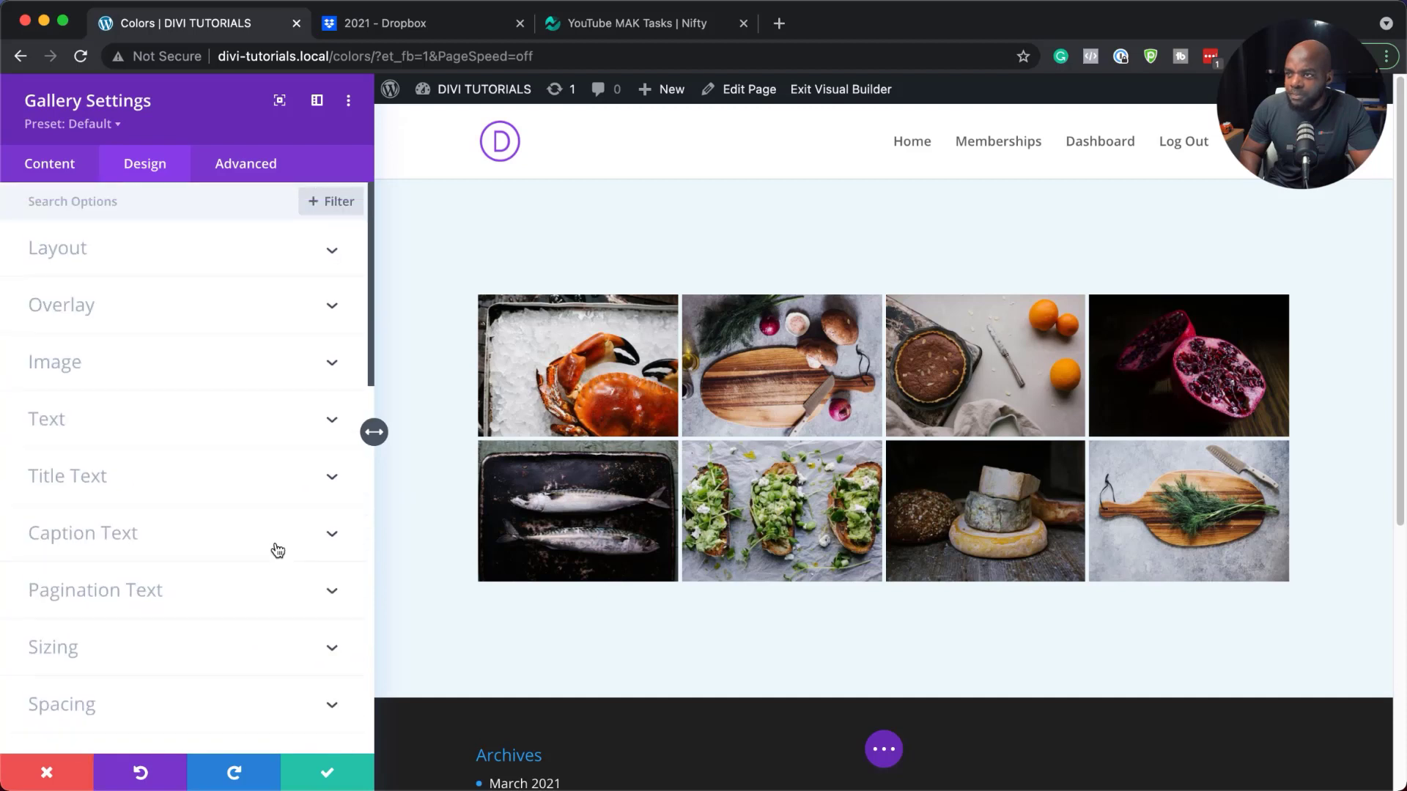
click(176, 315)
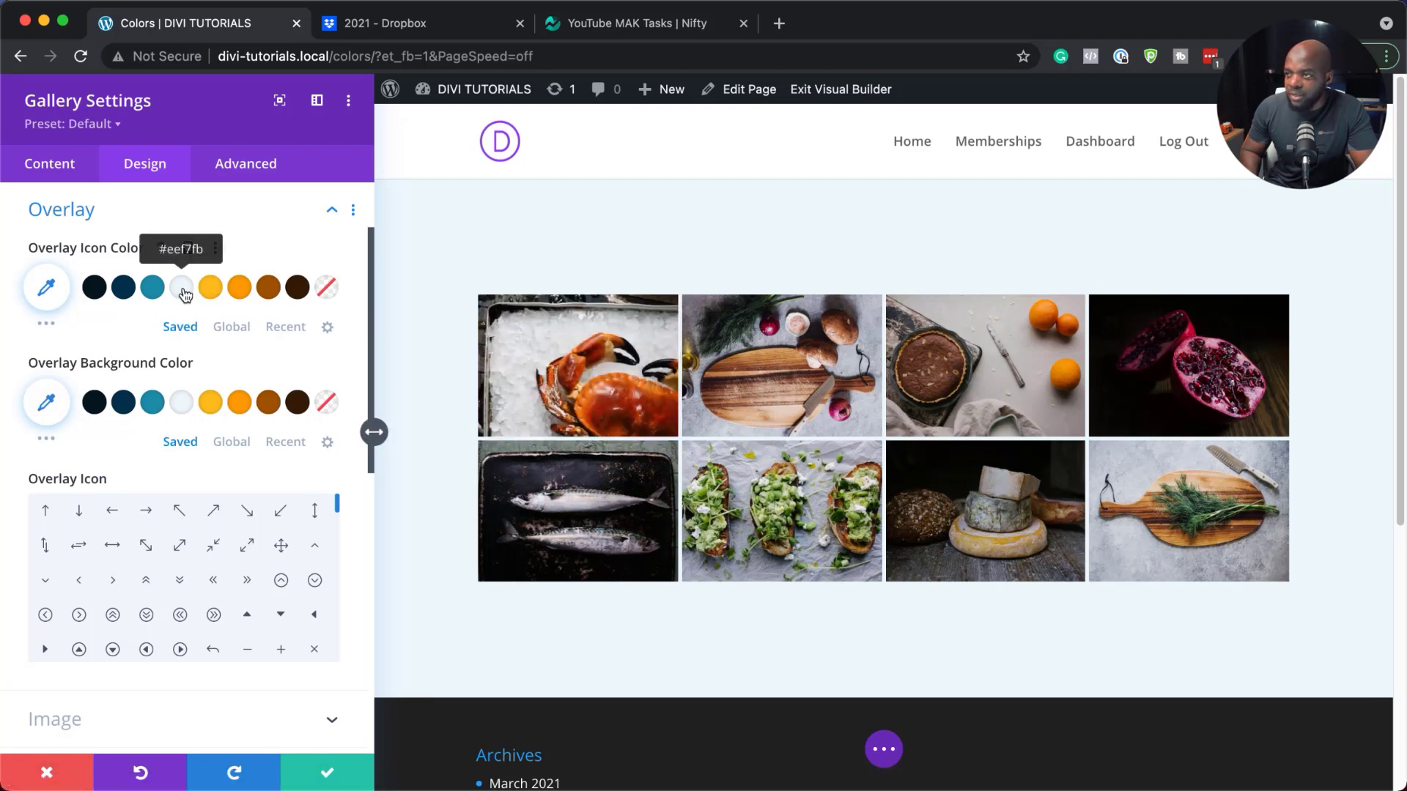
click(182, 290)
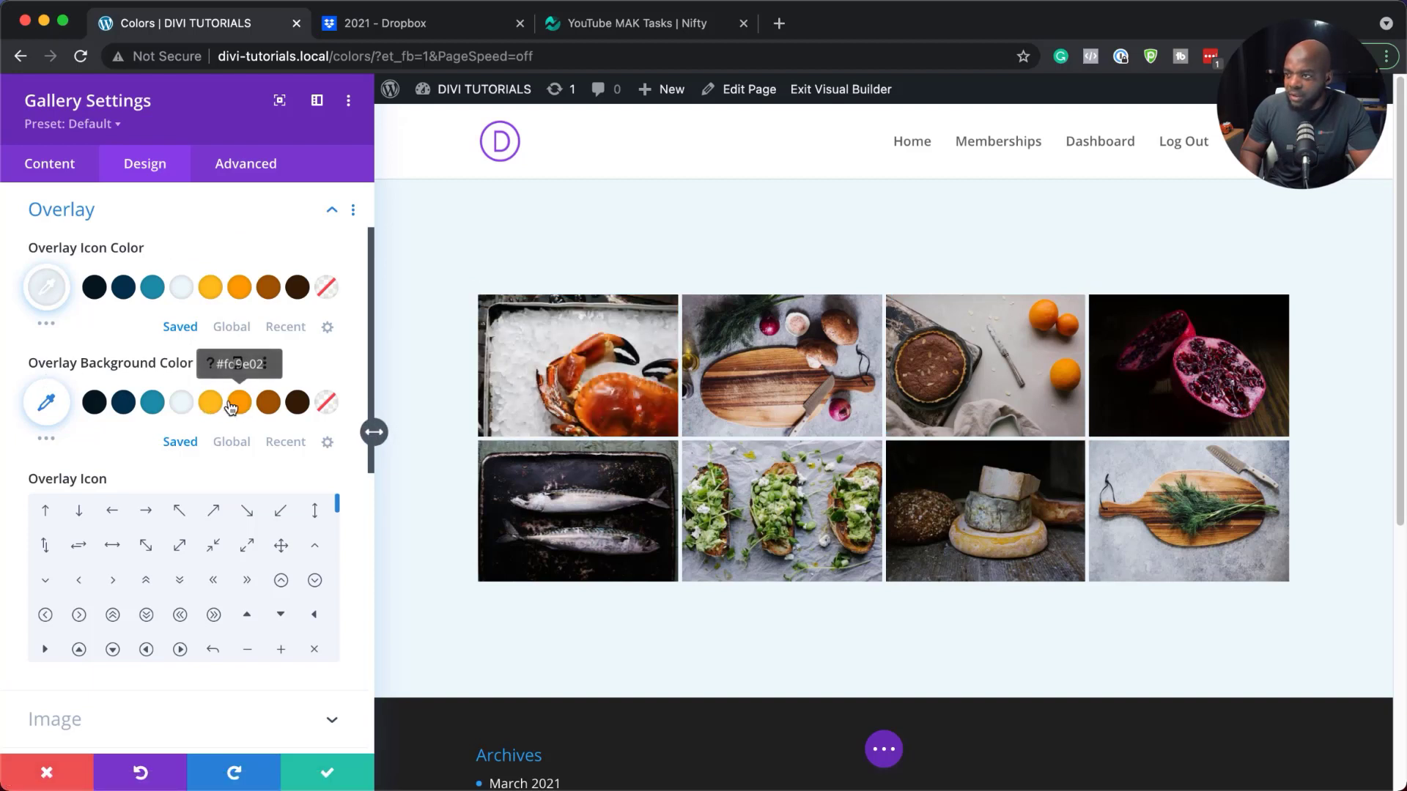
click(241, 405)
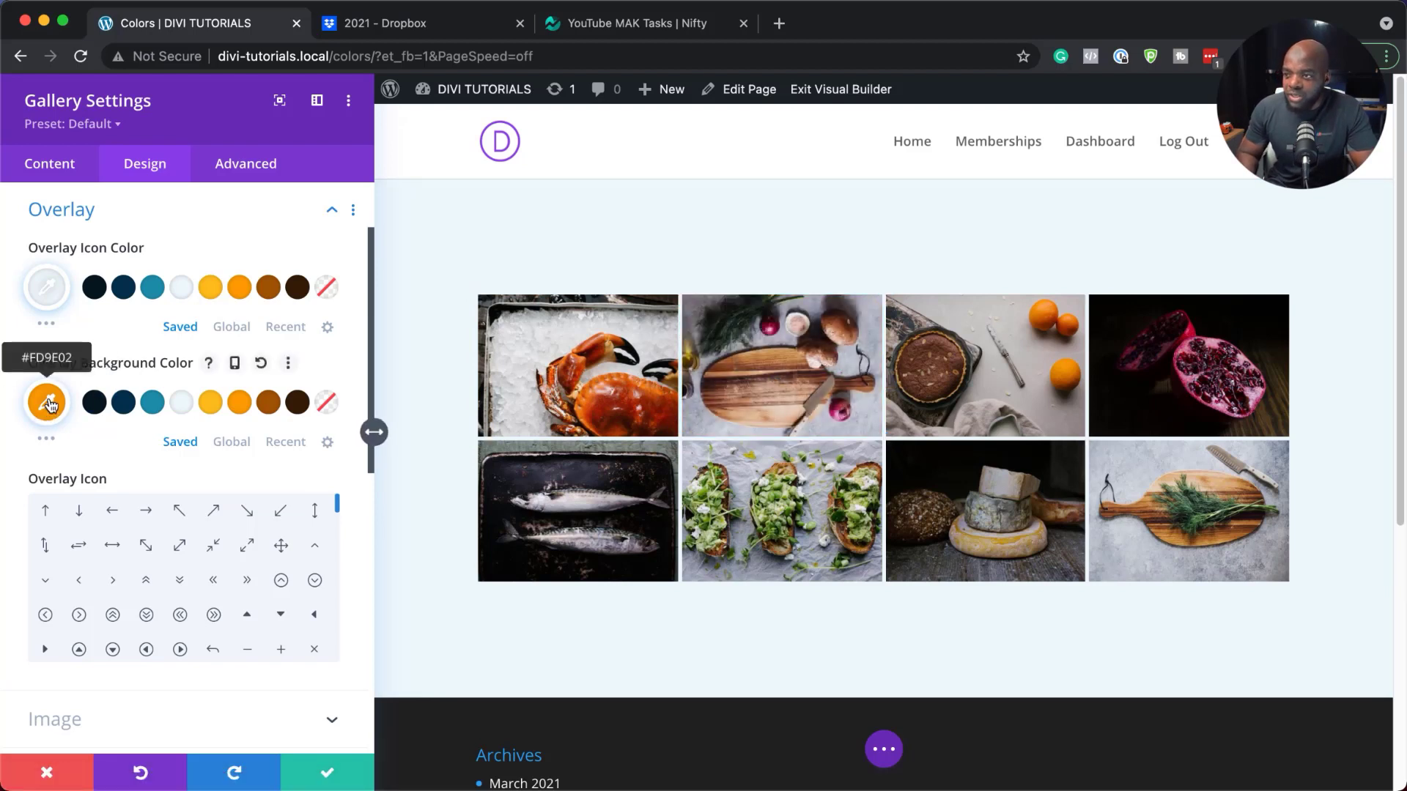
Reduce the overlay background color's opacity to 0.58 and choose the four-way arrow as the overlay icon
click(47, 403)
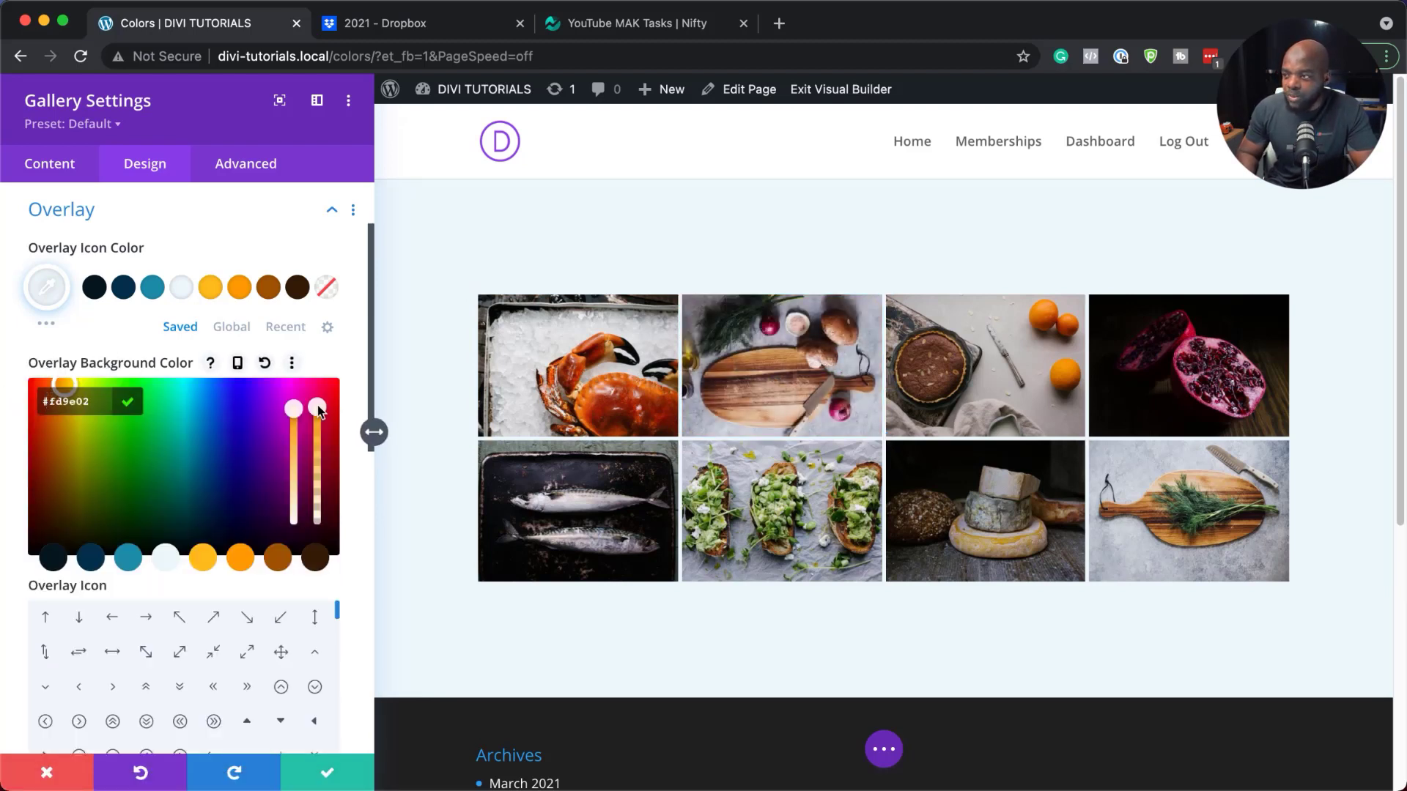
drag(317, 425, 318, 438)
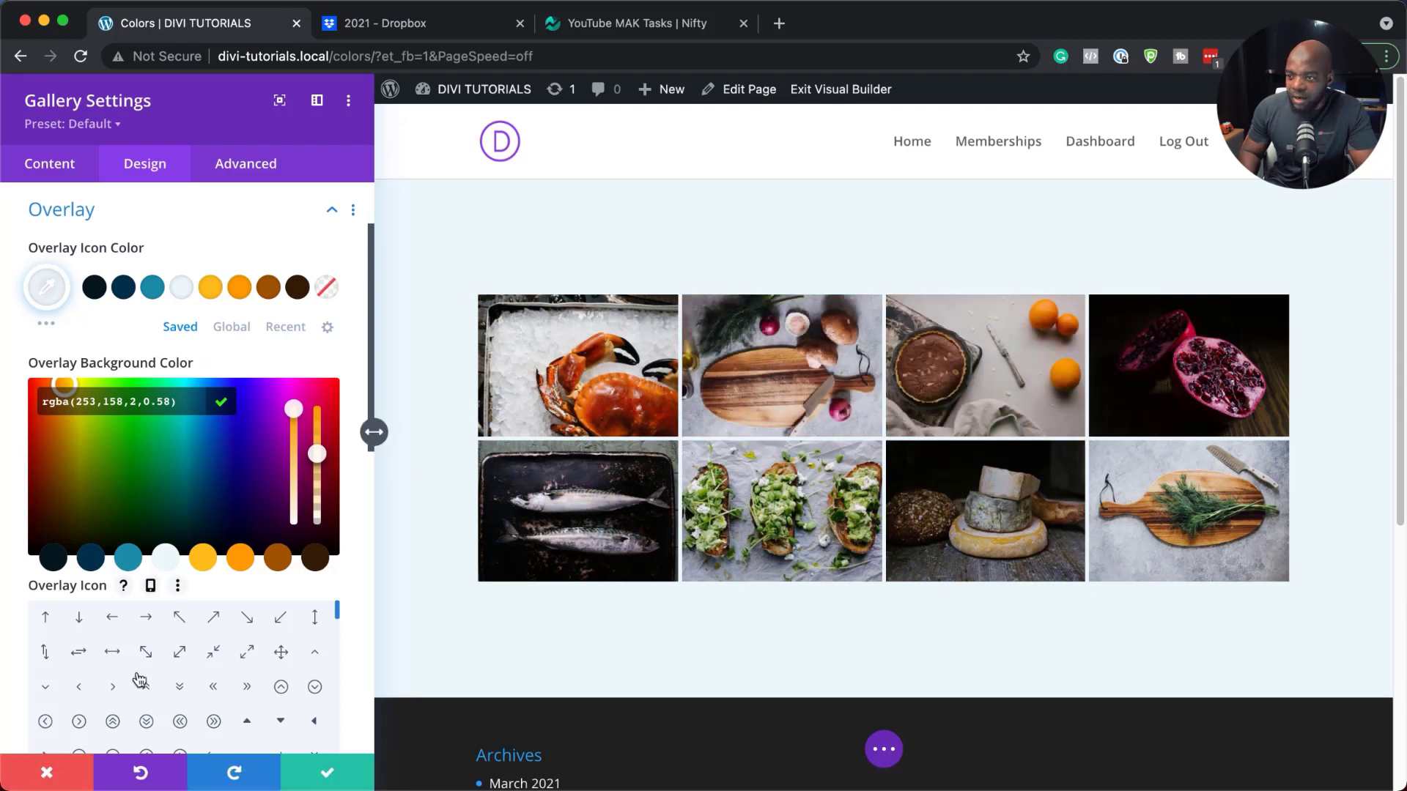
click(283, 663)
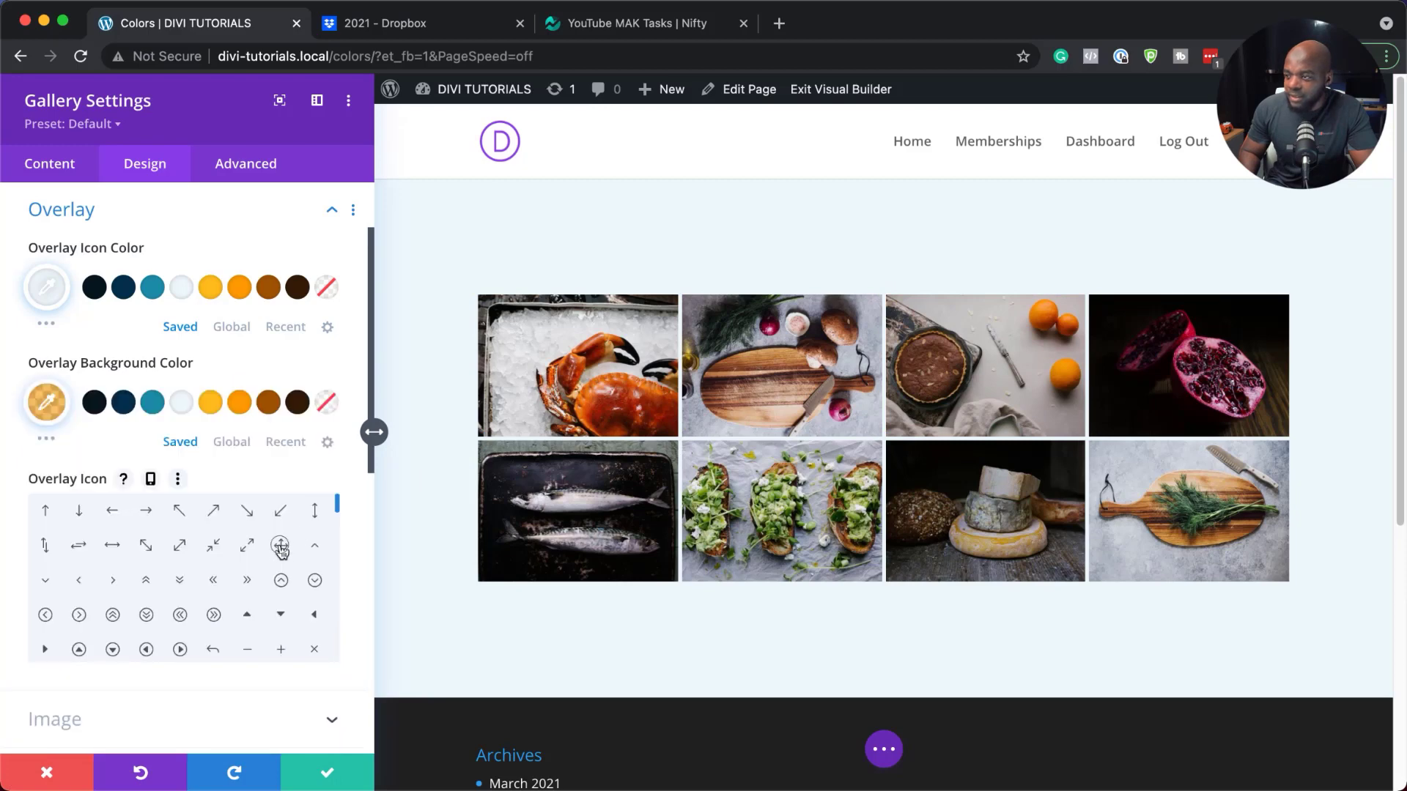
click(282, 549)
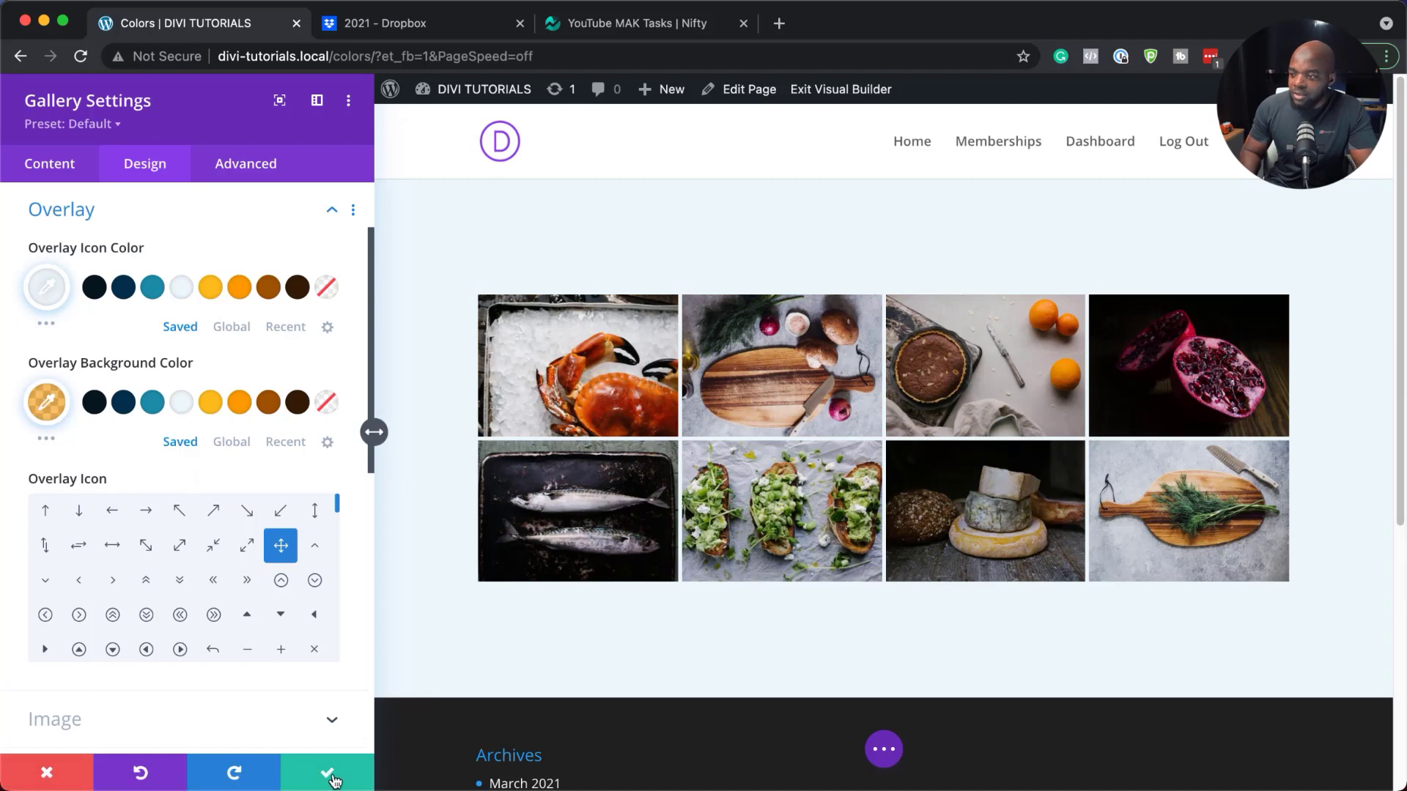
Save the gallery module settings and exit the Visual Builder with the page changes saved
click(330, 775)
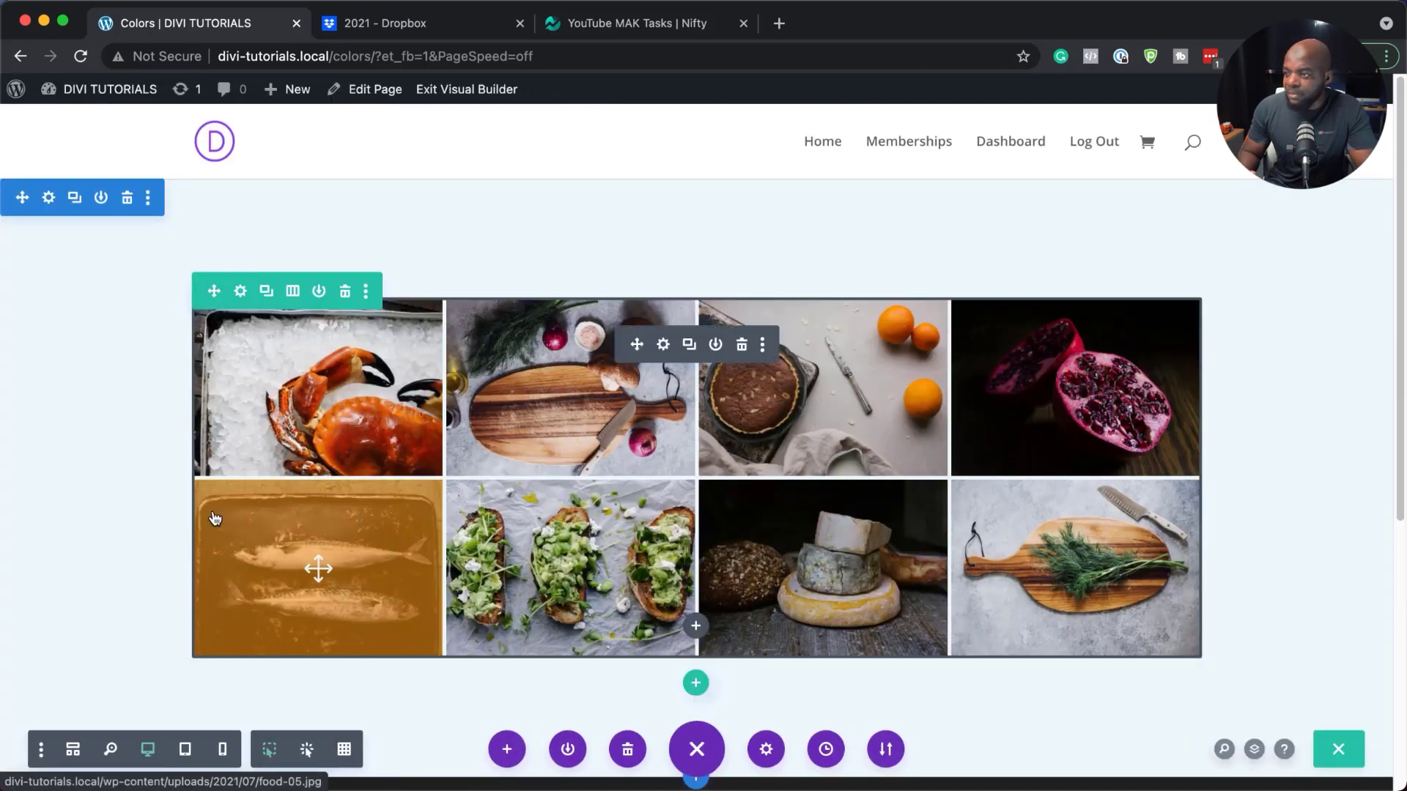
click(448, 89)
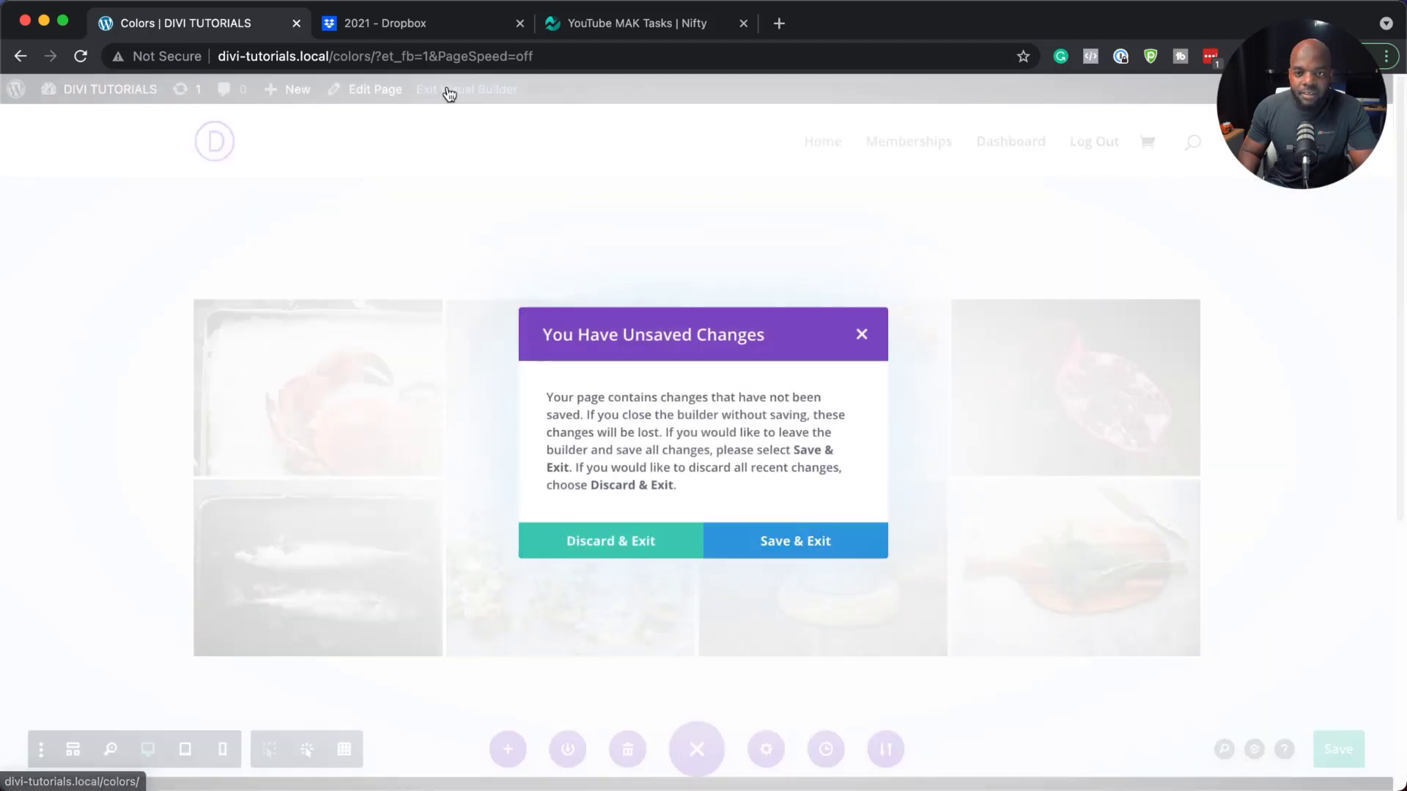
click(790, 542)
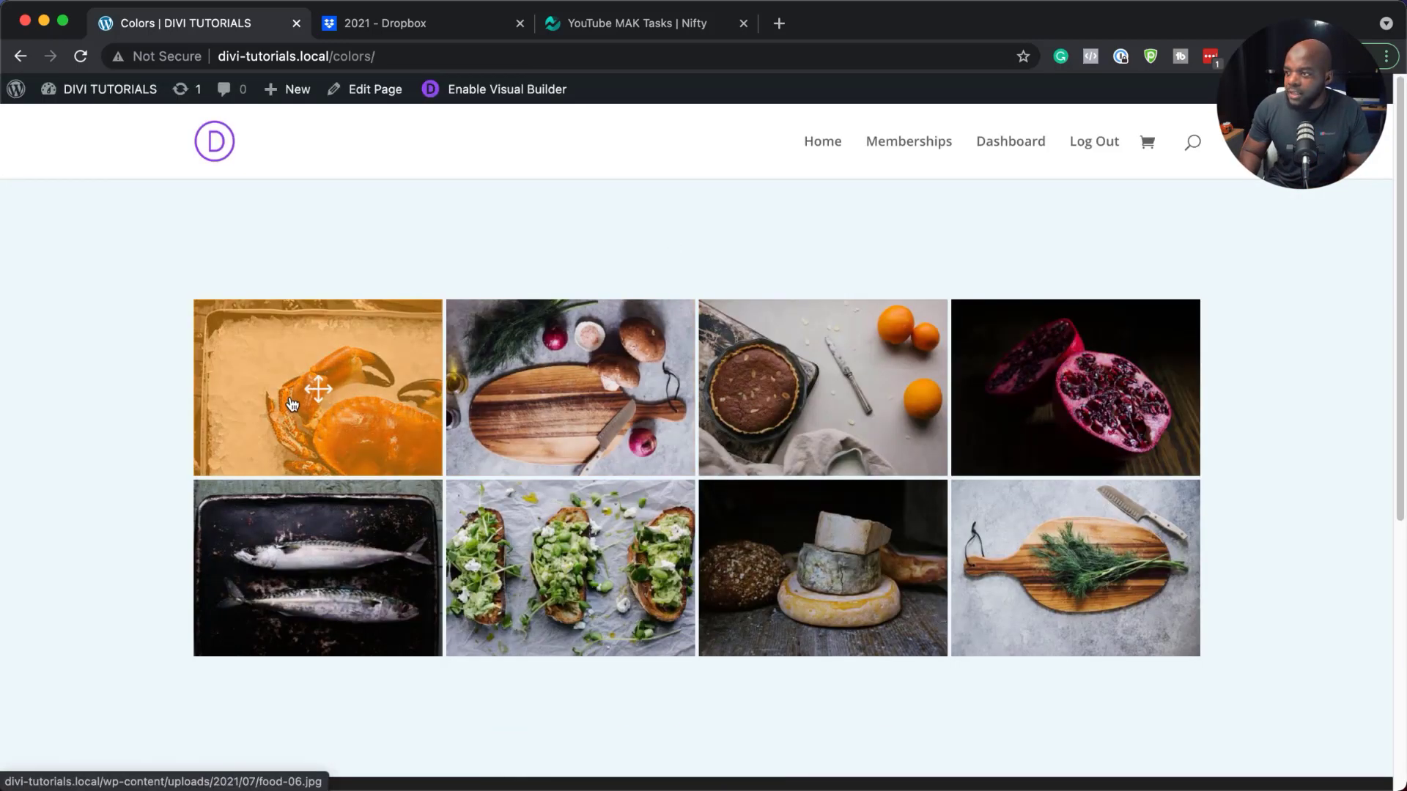
Open the crab photo in the live page's lightbox, browse forward through the gallery images, and close the lightbox
click(363, 388)
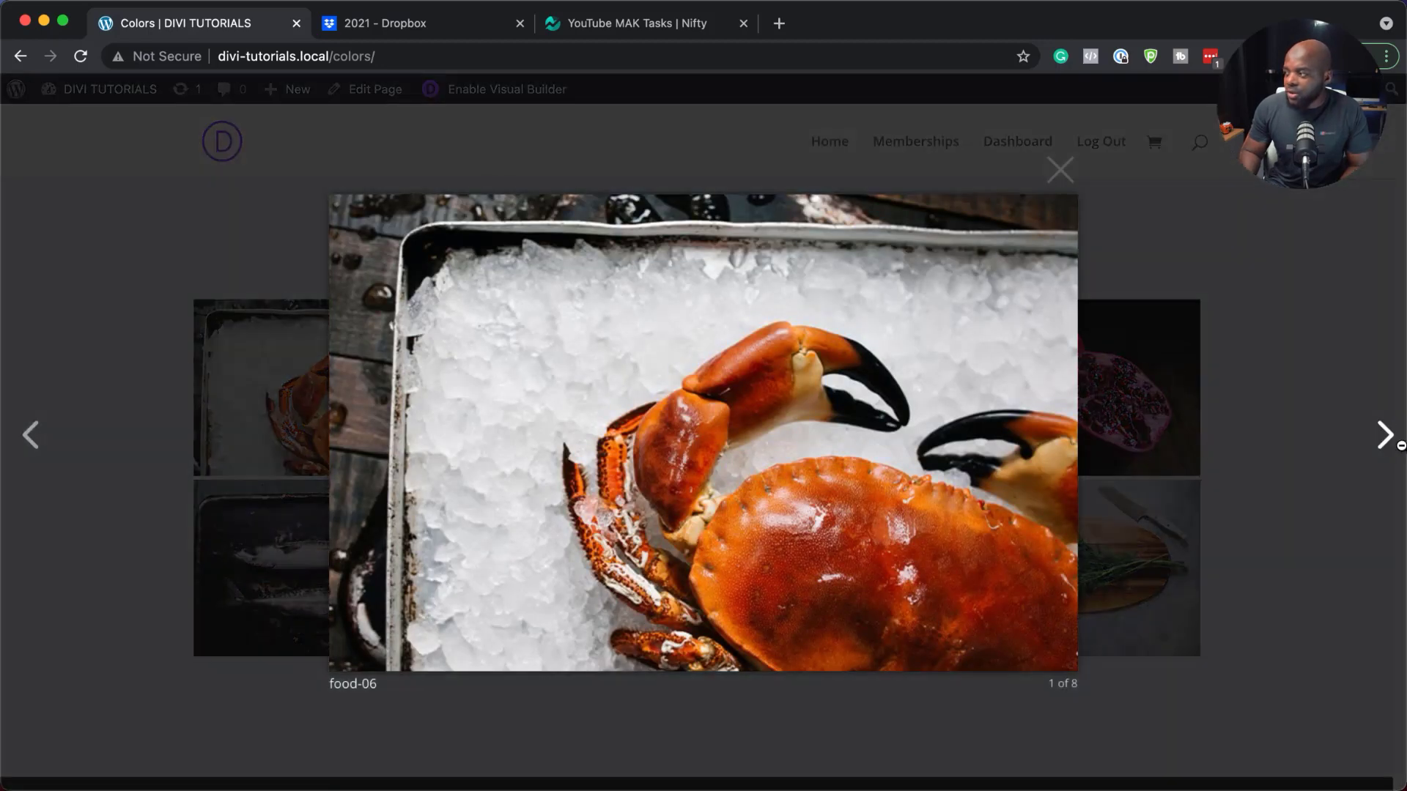
click(1391, 444)
click(1391, 444)
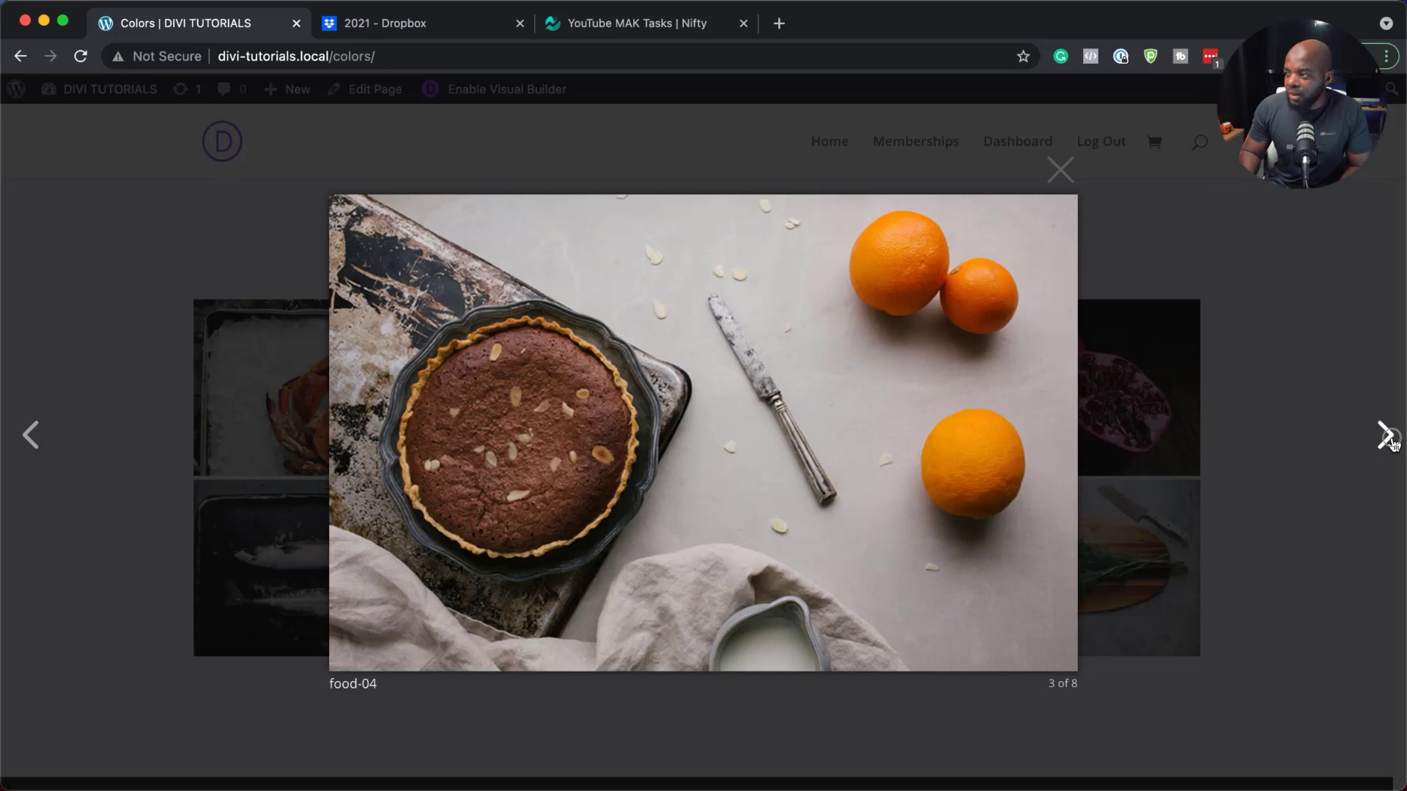
click(1391, 445)
click(1392, 444)
click(1392, 444)
click(1391, 444)
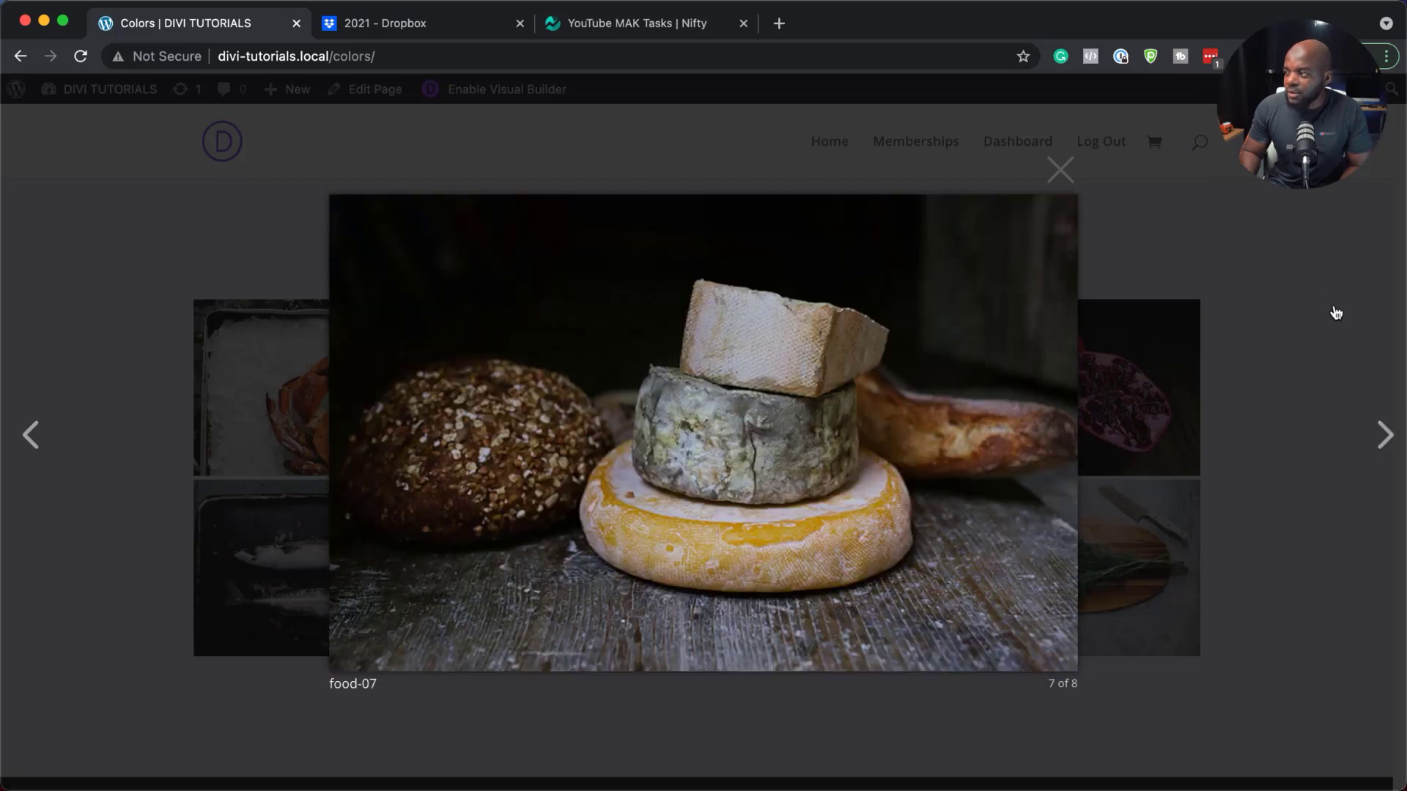
click(1321, 258)
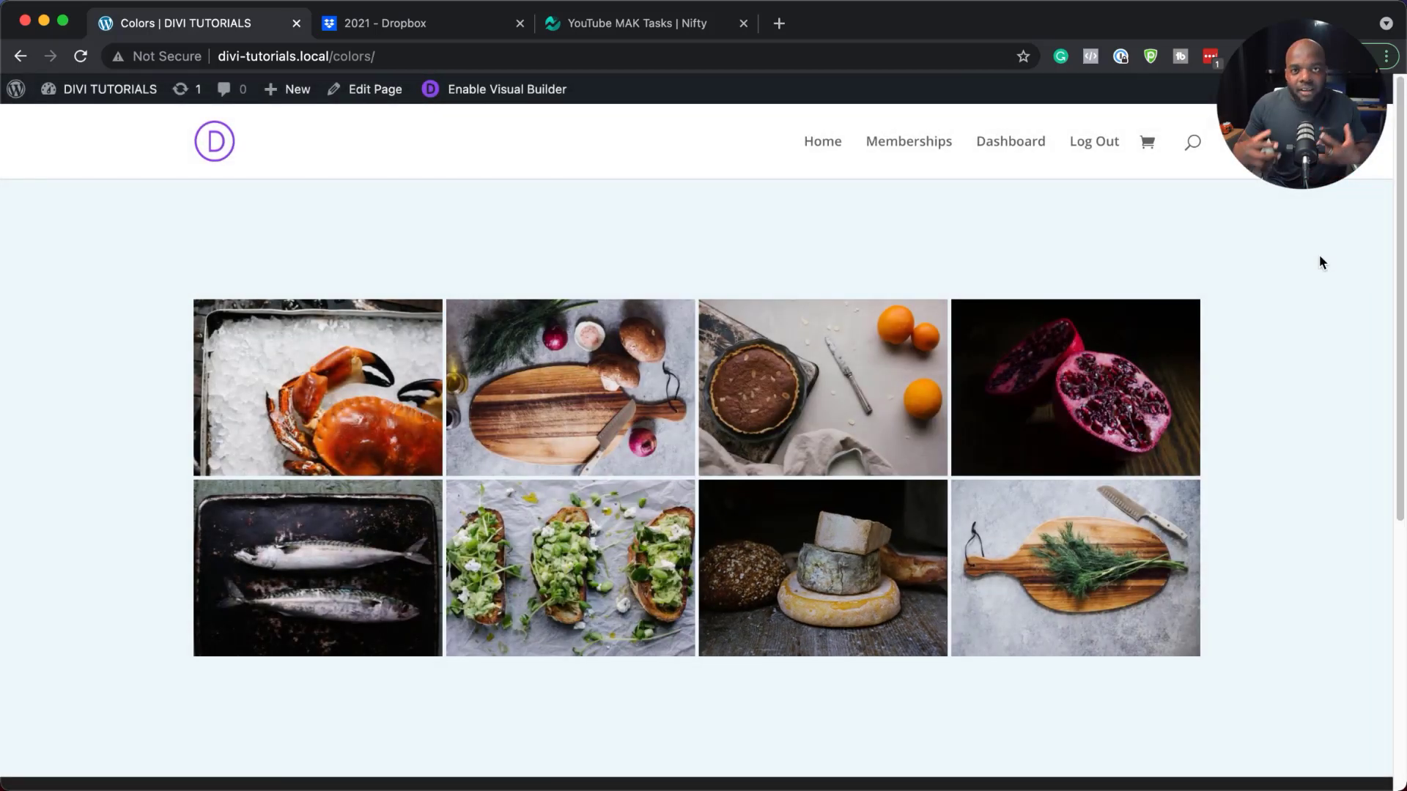